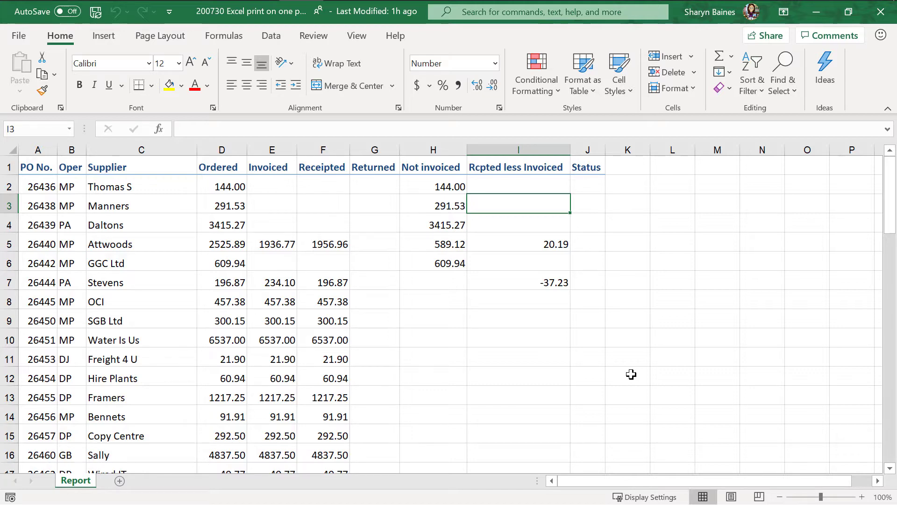
Open the print preview and page forward to page 3 of the 4 No Scaling pages.
left_click(18, 37)
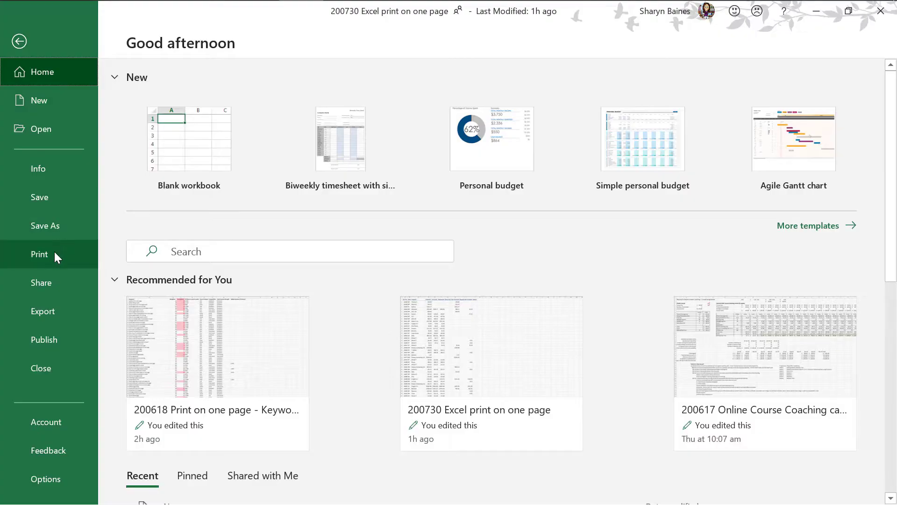
left_click(54, 252)
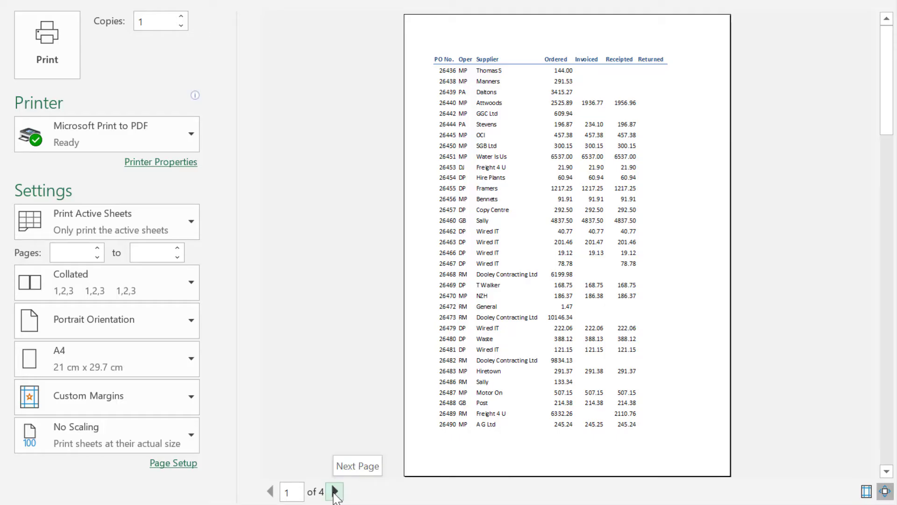
left_click(334, 491)
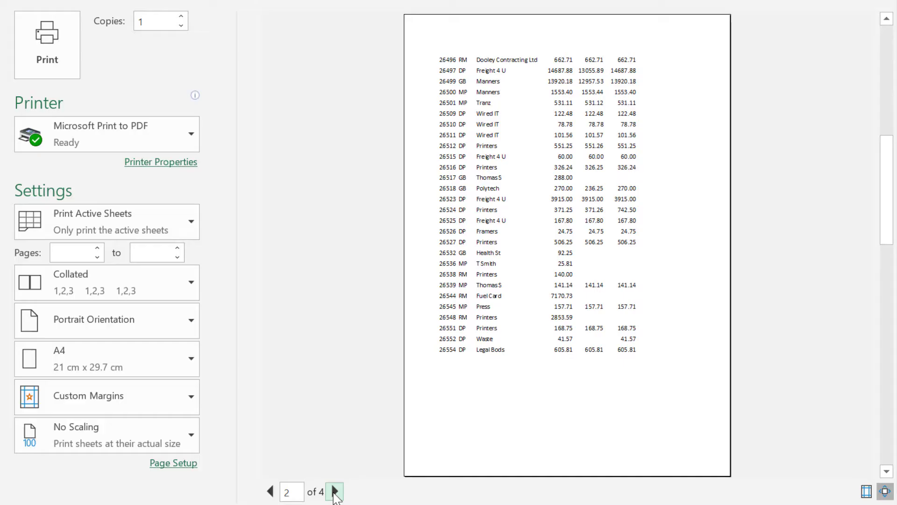
left_click(334, 492)
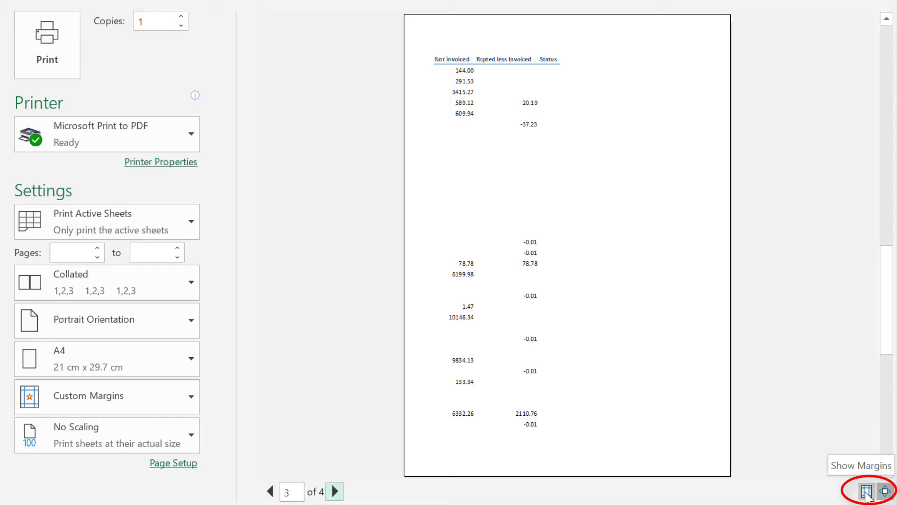
Show margin guides and narrow two columns so page 3 holds only Rcpted less Invoiced and Status.
left_click(865, 491)
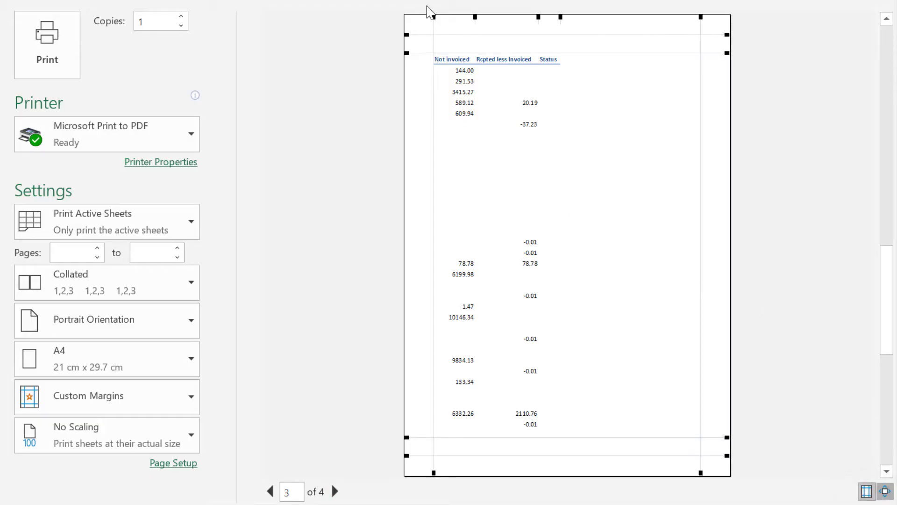
left_click_drag(432, 17, 421, 19)
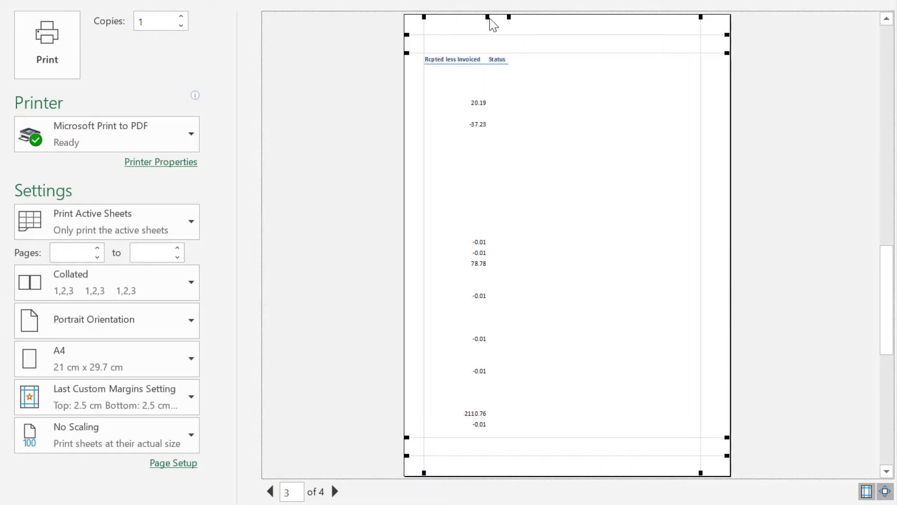
left_click_drag(488, 17, 476, 22)
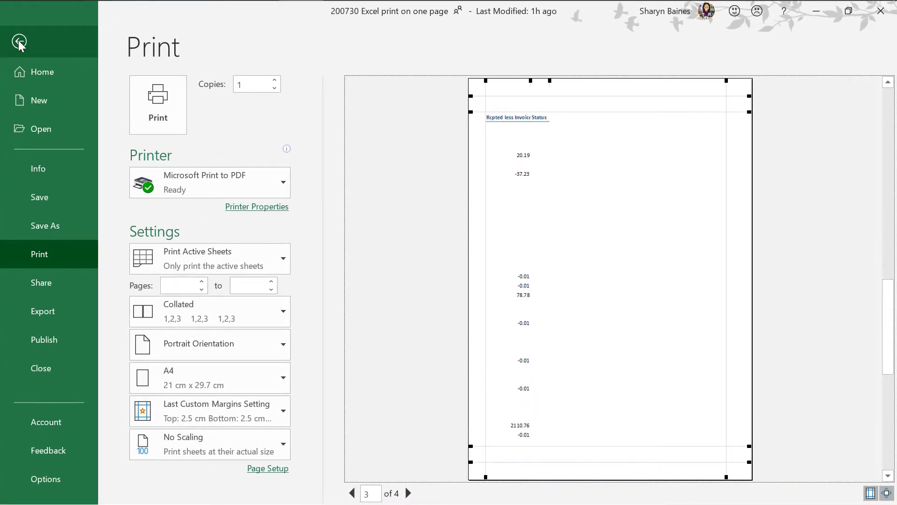
Wrap the Rcpted less Invoiced header in I1 and autofit row 1 and column I.
left_click(18, 40)
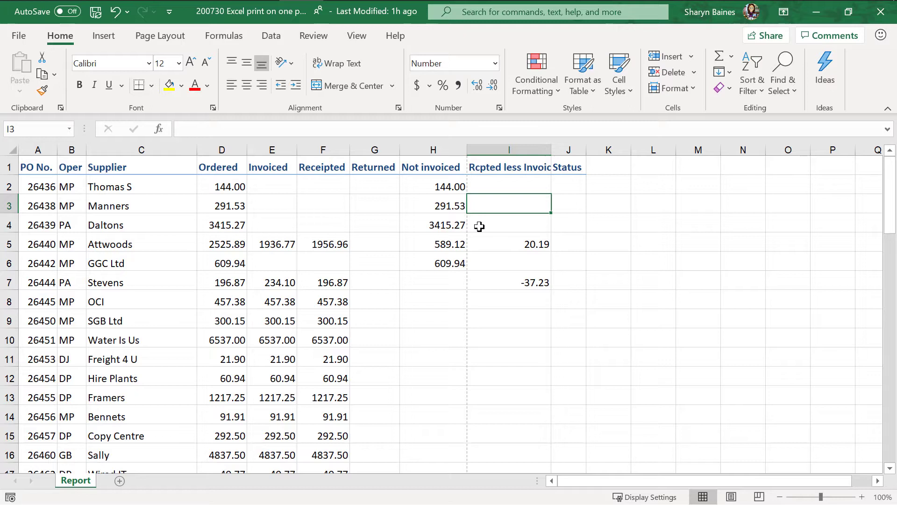
left_click(517, 169)
left_click(335, 64)
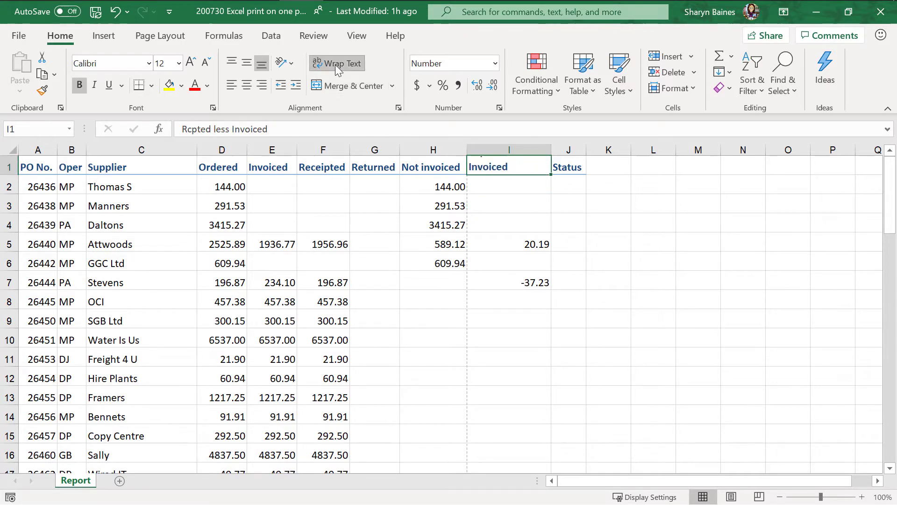
key("Return")
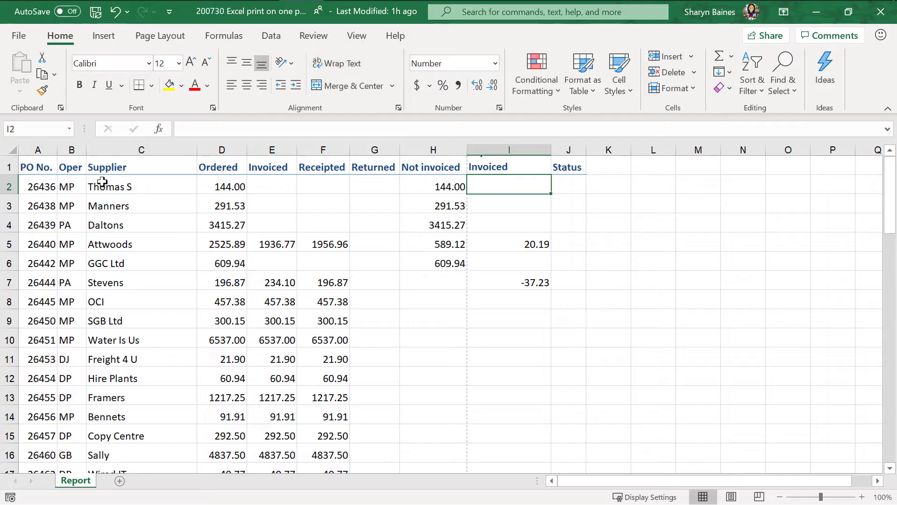
double_click(12, 176)
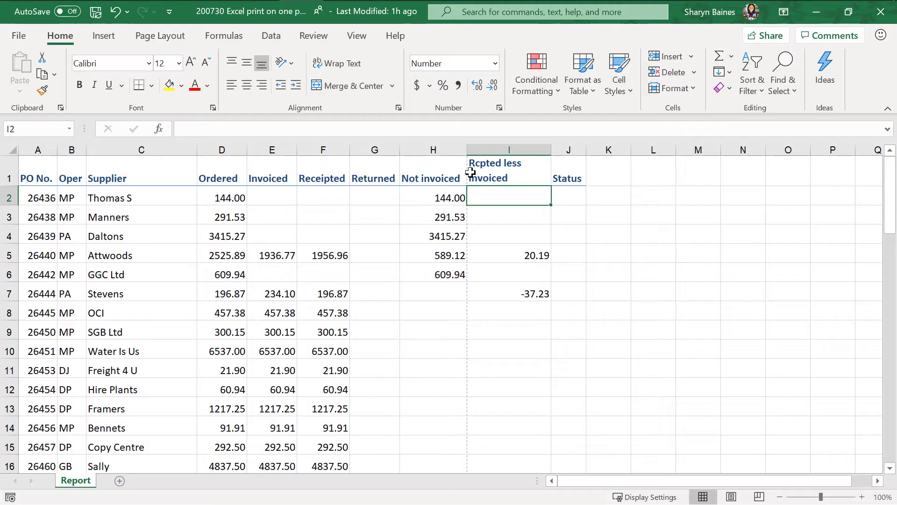
double_click(552, 148)
Delete the Status column J from the worksheet.
left_click(554, 144)
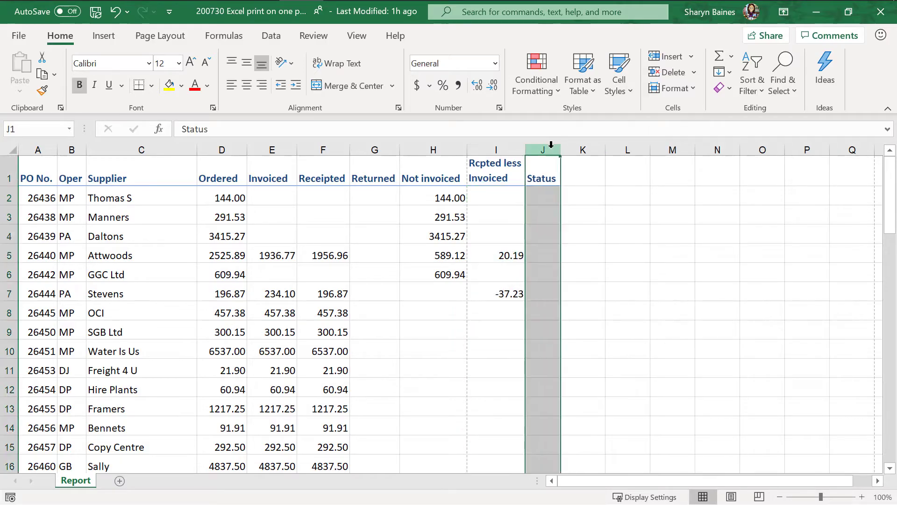
right_click(553, 146)
left_click(587, 284)
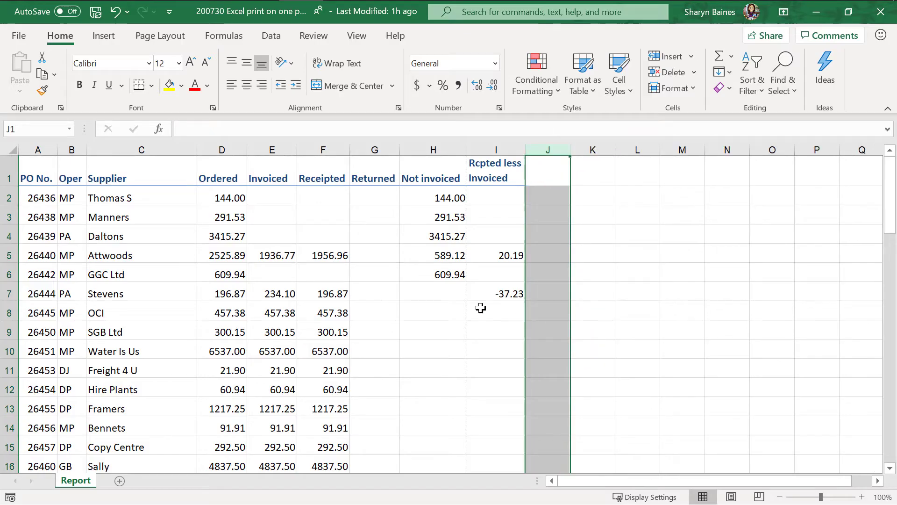
left_click(504, 309)
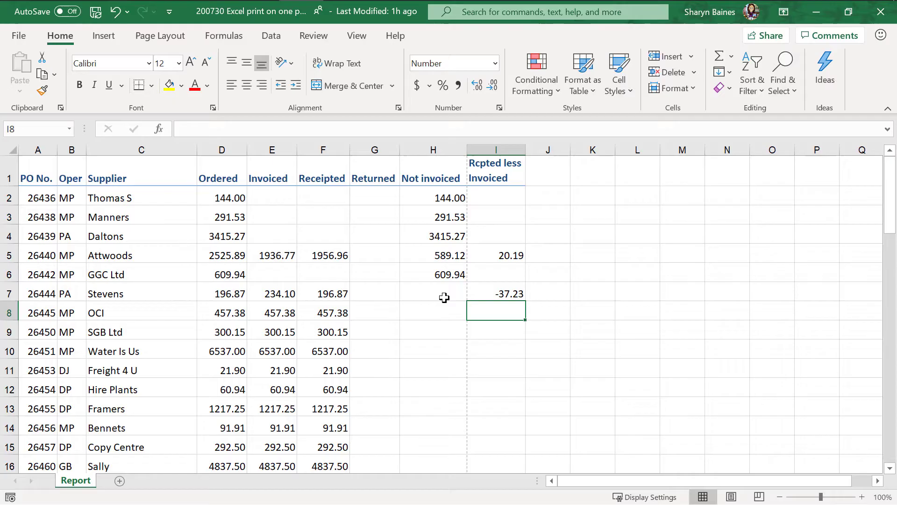
left_click(444, 297)
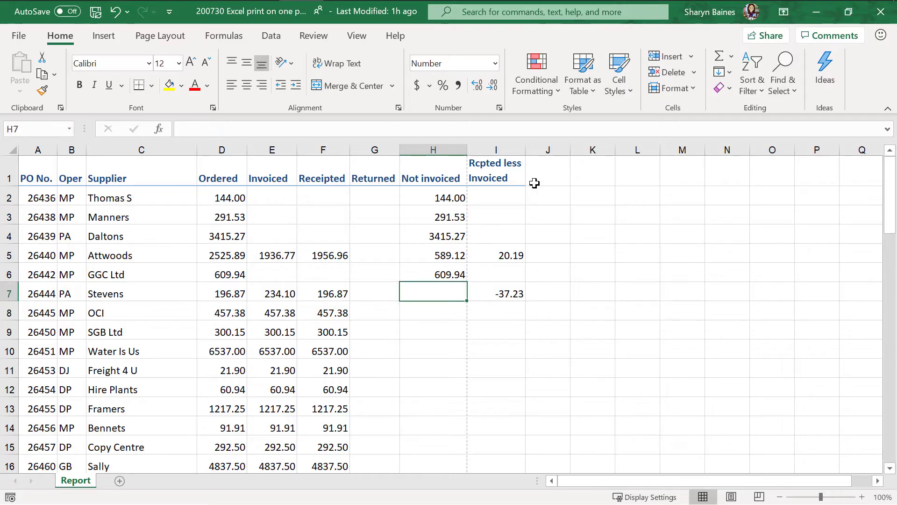
Set print scaling to Fit Sheet on One Page and hide the margin guides.
left_click(18, 36)
left_click(36, 255)
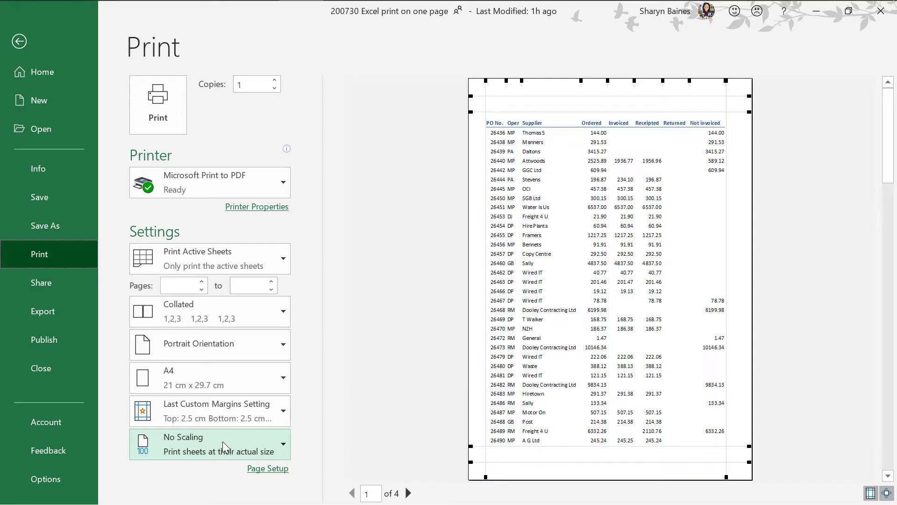
left_click(222, 441)
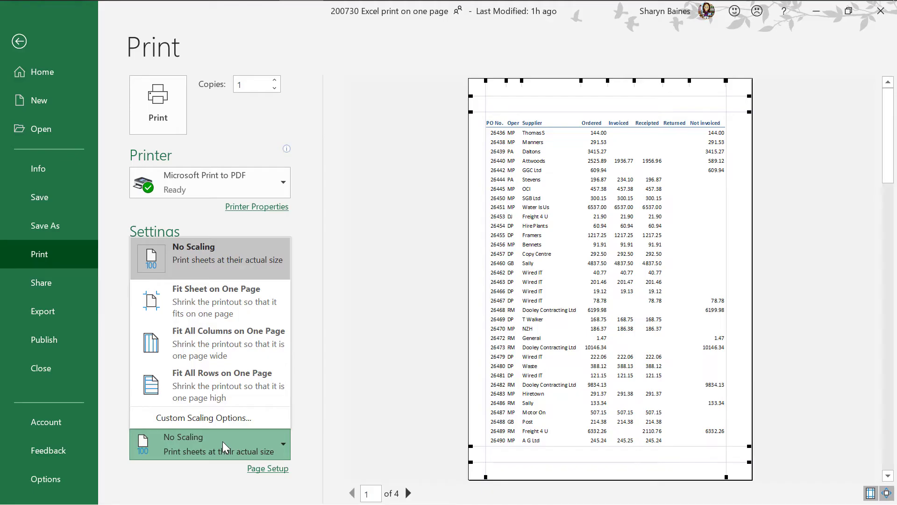
left_click(218, 302)
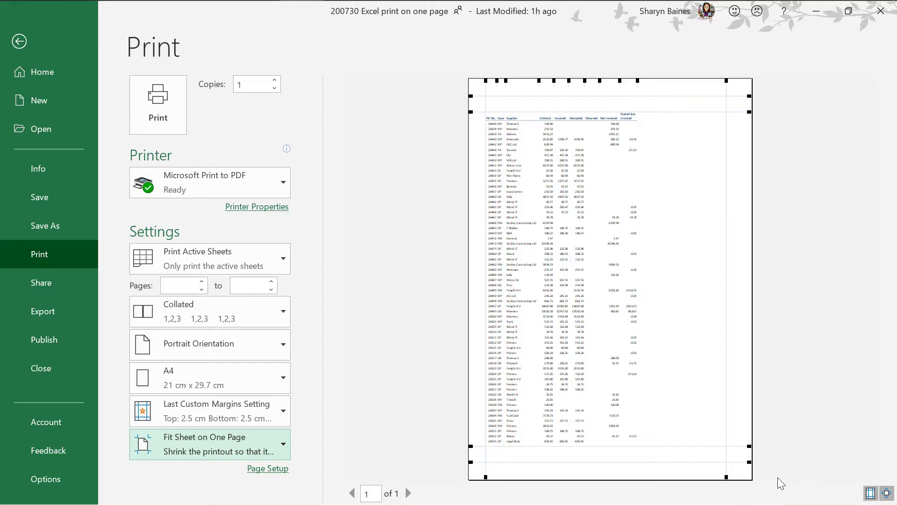
left_click(886, 493)
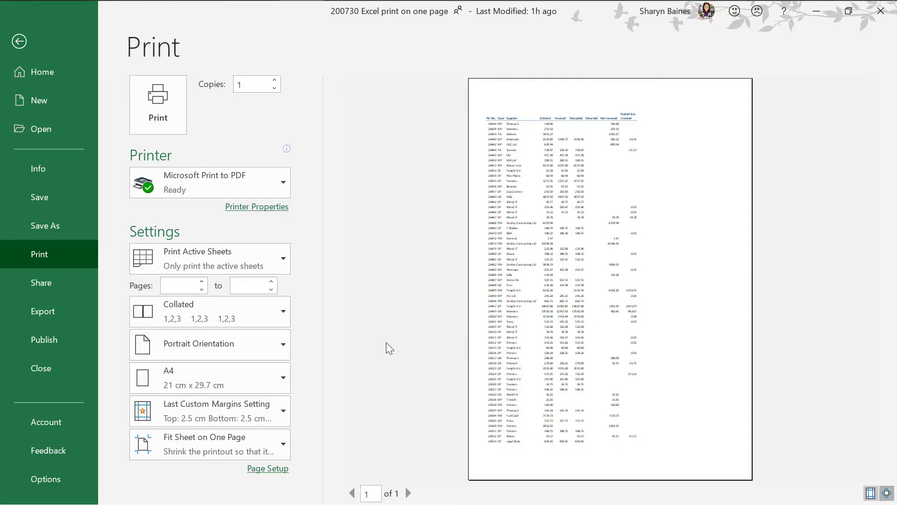
Try Fit All Columns on One Page, then restore Fit Sheet on One Page and leave preview.
left_click(271, 439)
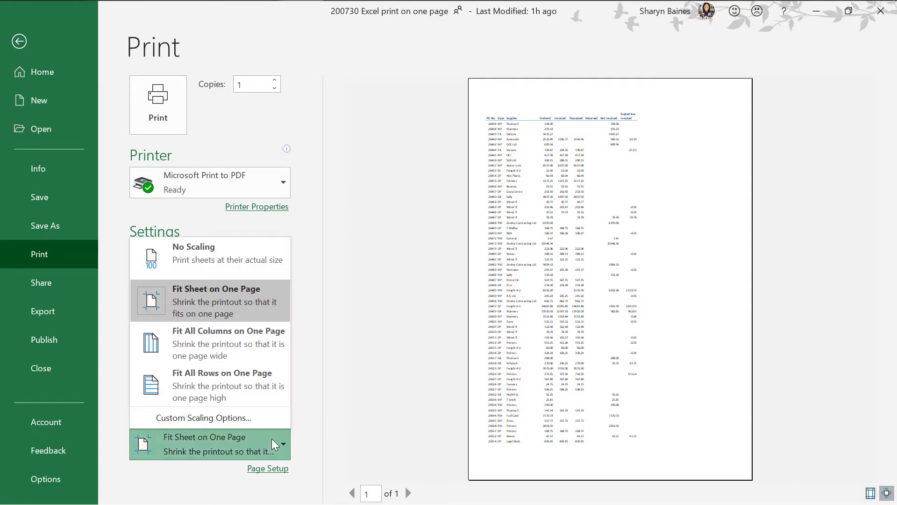
left_click(225, 345)
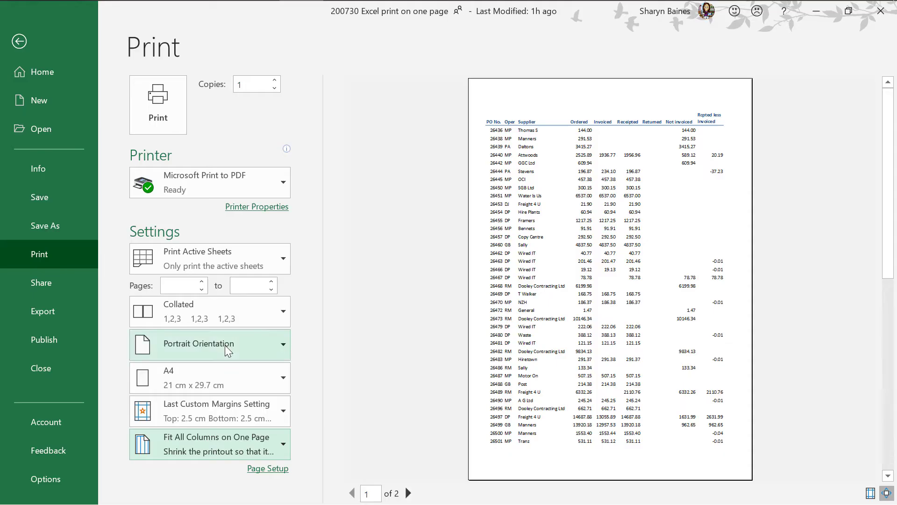
left_click(409, 493)
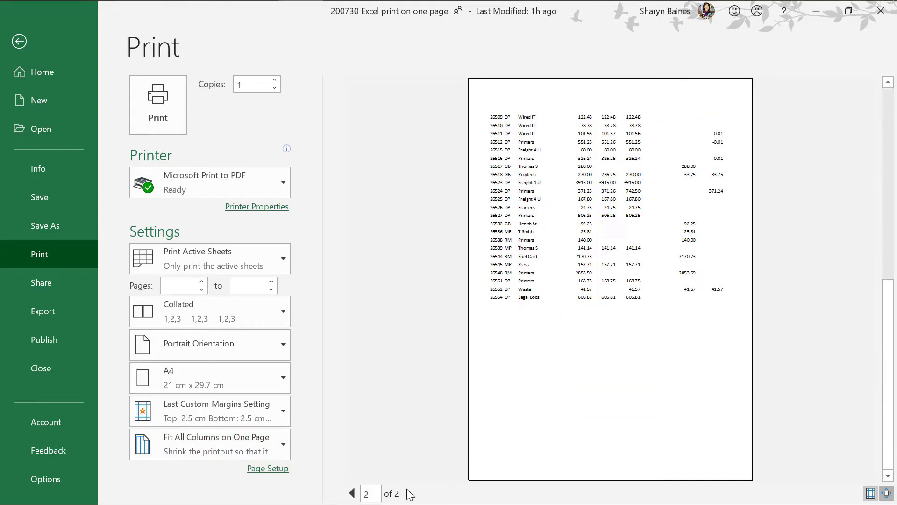
left_click(352, 493)
left_click(260, 446)
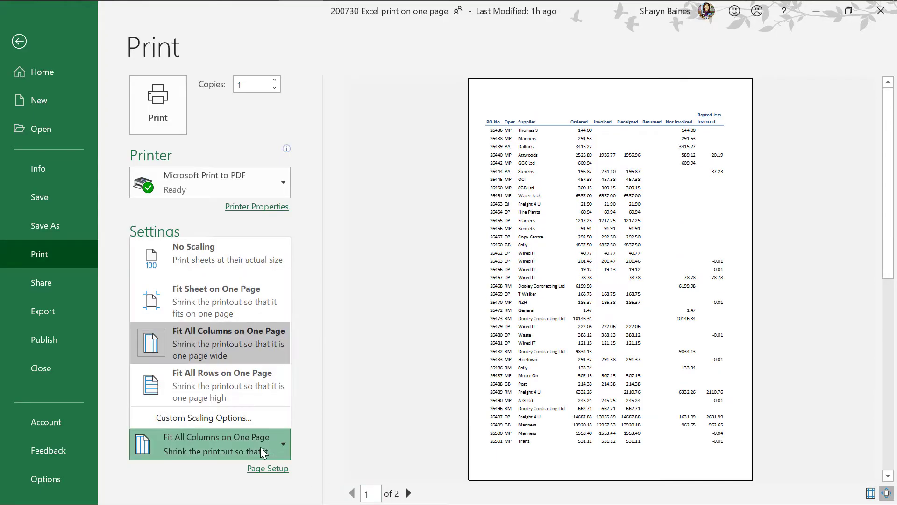
left_click(233, 306)
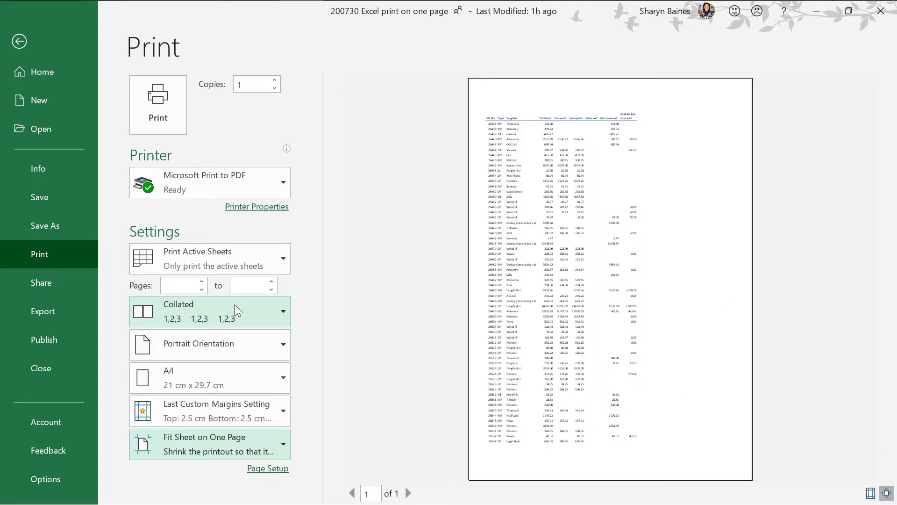
left_click(18, 42)
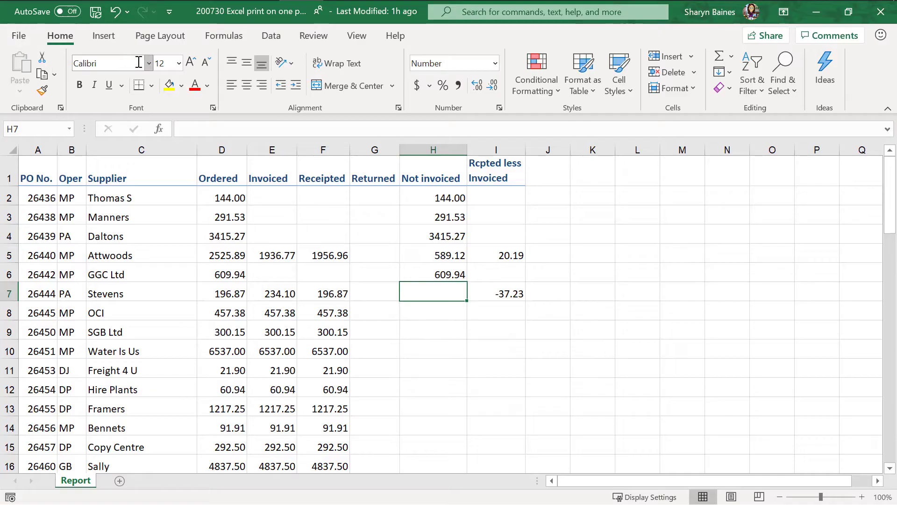
On Page Layout, select cell C7 and look over the Breaks options without choosing one.
left_click(165, 41)
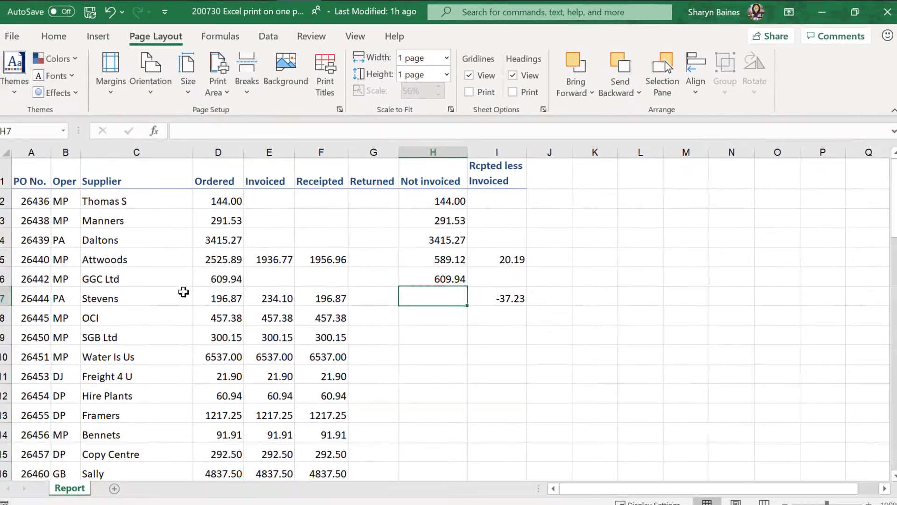
left_click(175, 293)
left_click(251, 89)
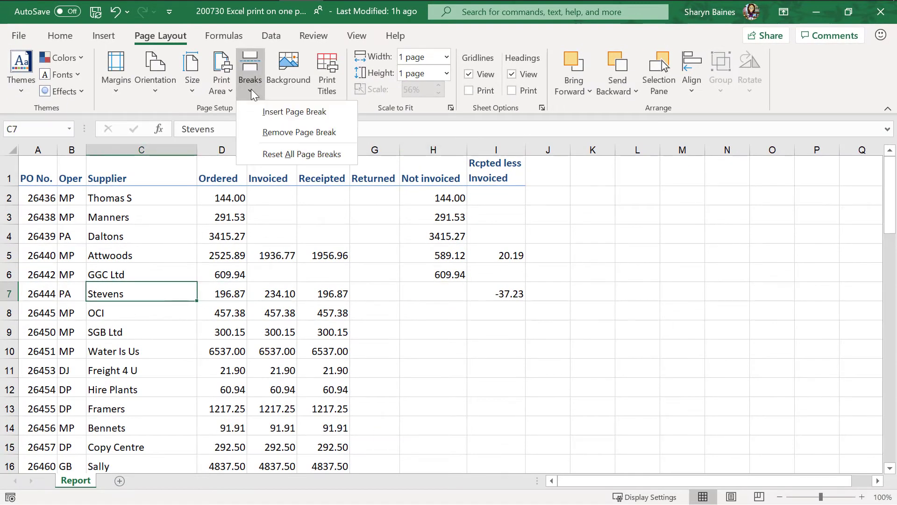
left_click(270, 111)
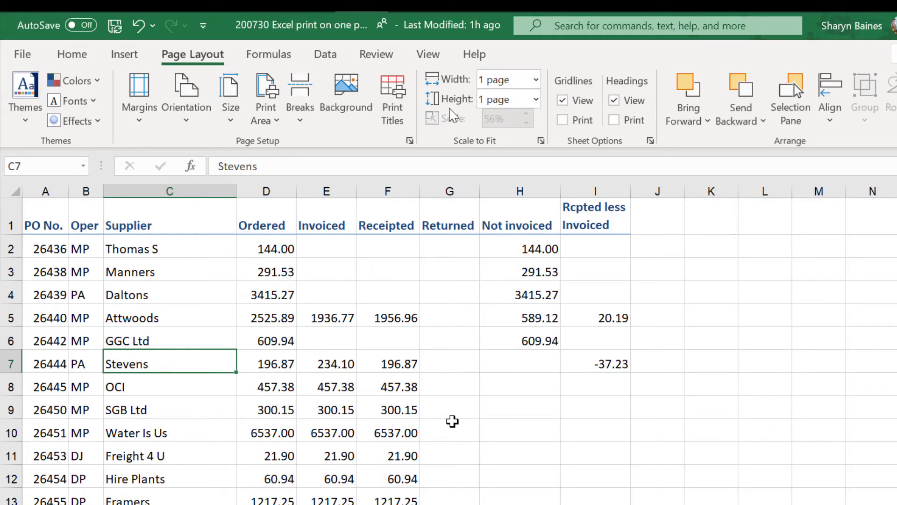
Return the Scale to Fit height to Automatic with width kept at 1 page, giving 88%.
left_click(537, 100)
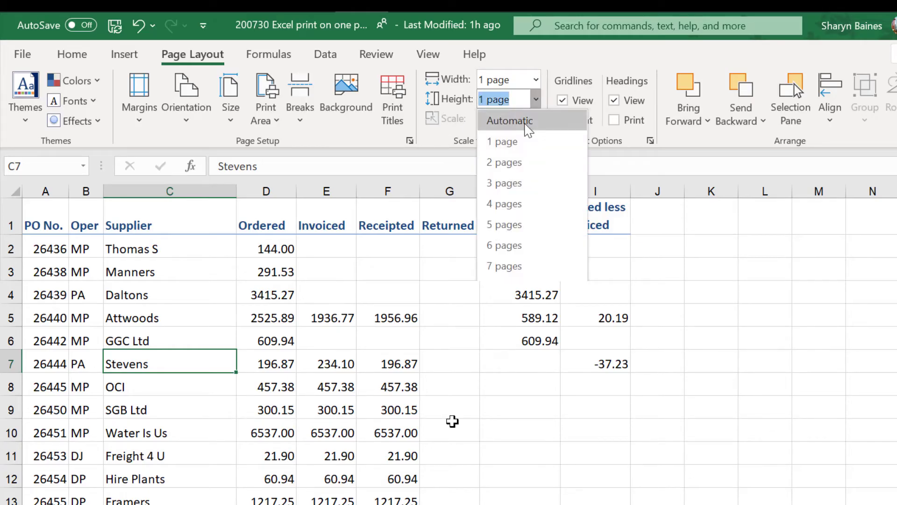
left_click(526, 126)
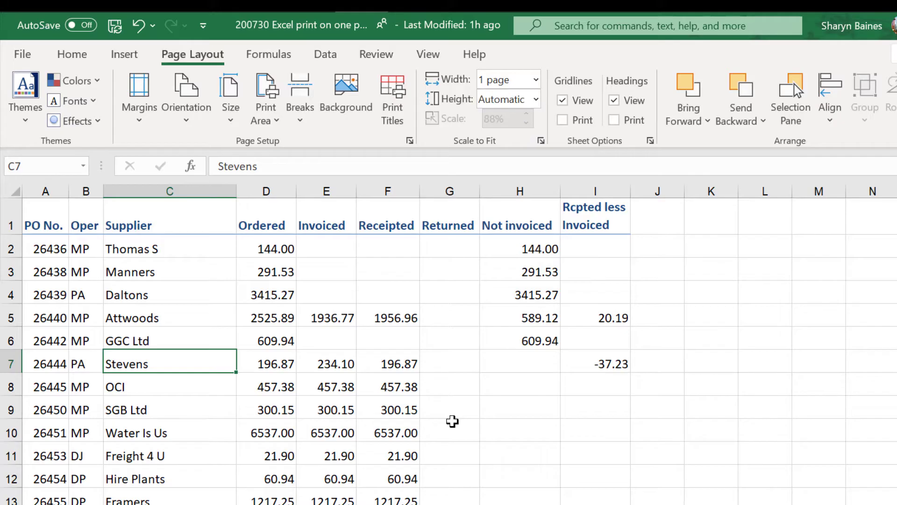
left_click(300, 100)
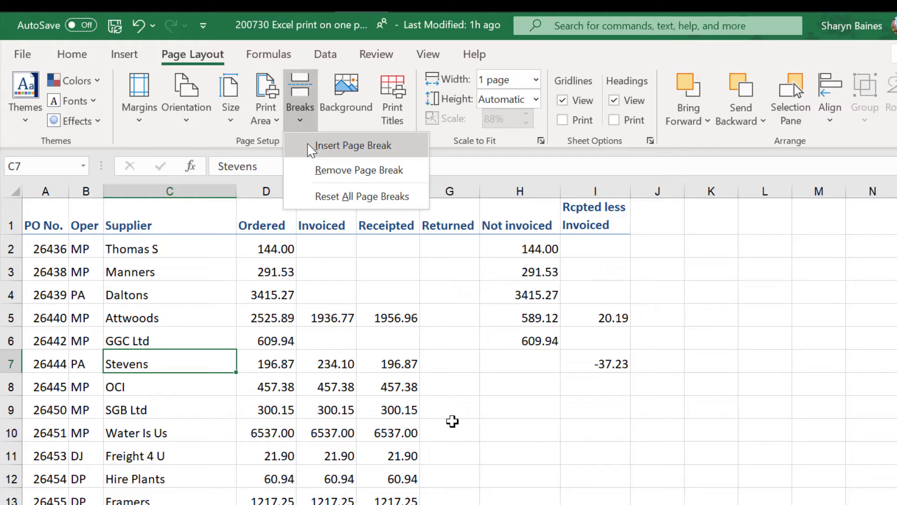
left_click(318, 150)
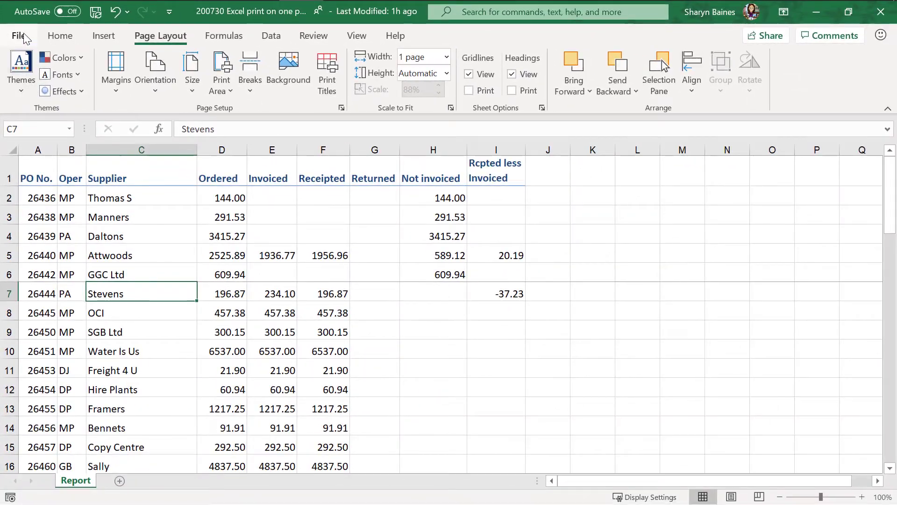
left_click(20, 43)
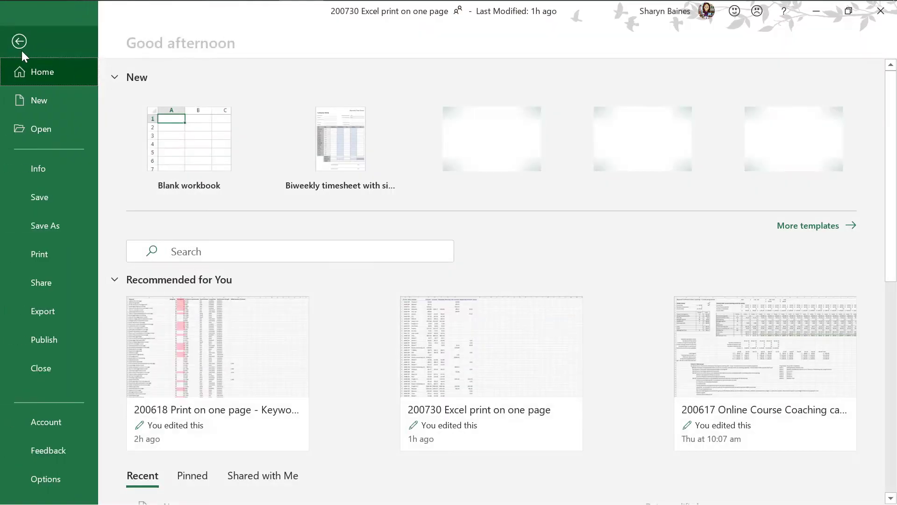
left_click(49, 260)
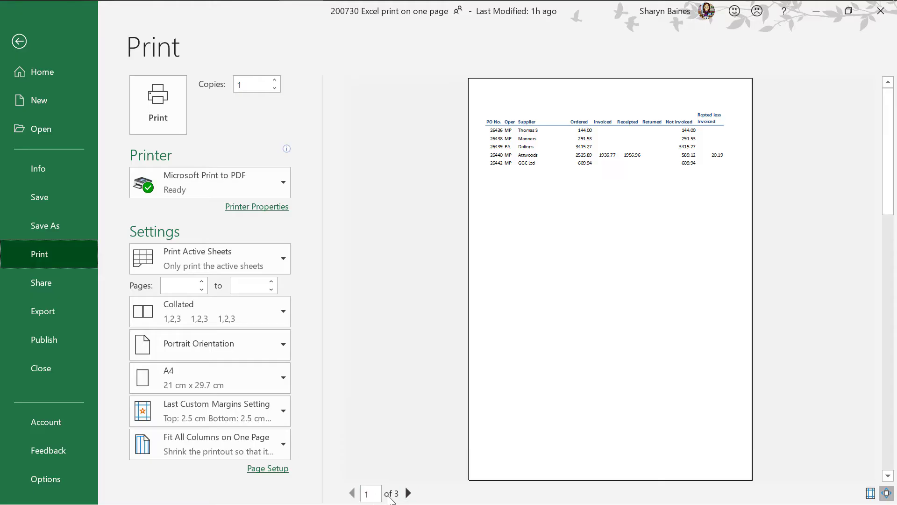
left_click(408, 493)
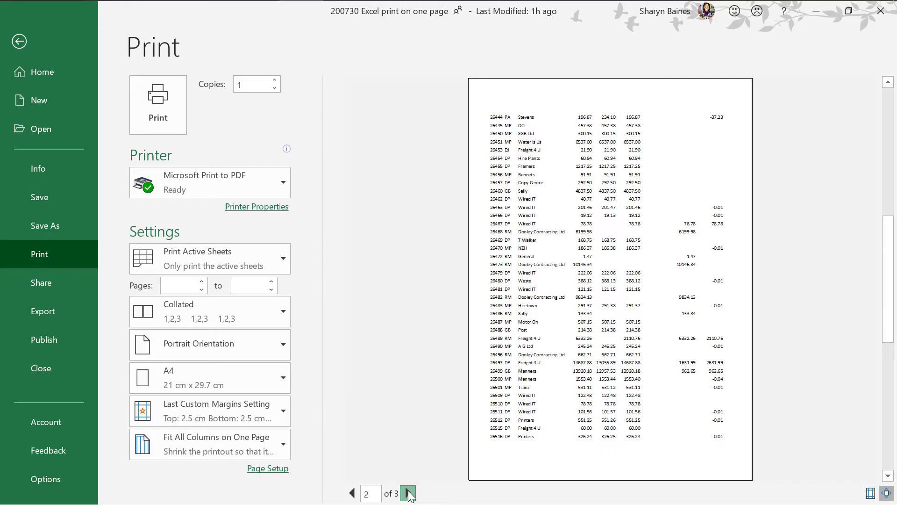
left_click(408, 493)
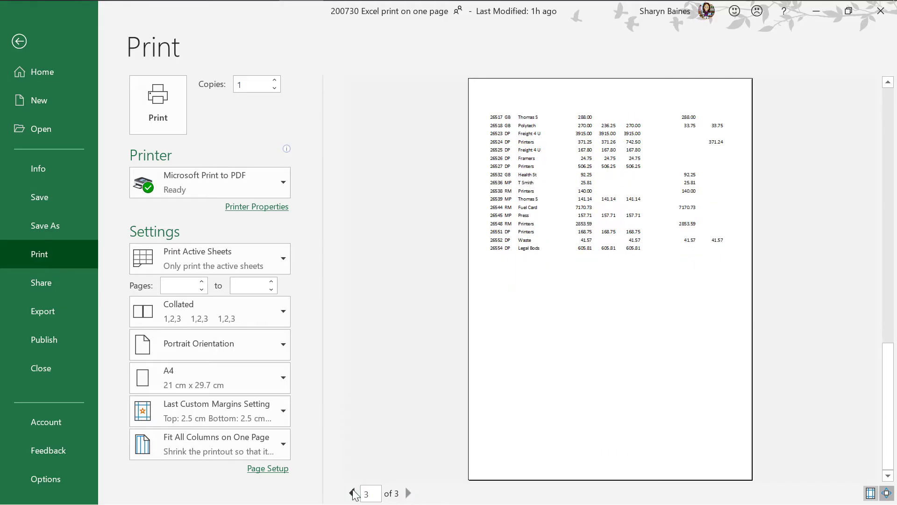
left_click(351, 493)
left_click(352, 493)
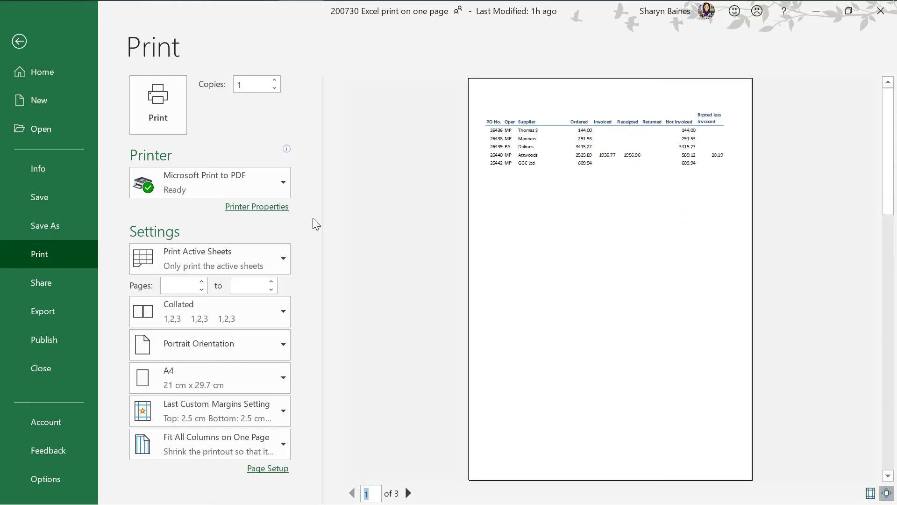
left_click(17, 41)
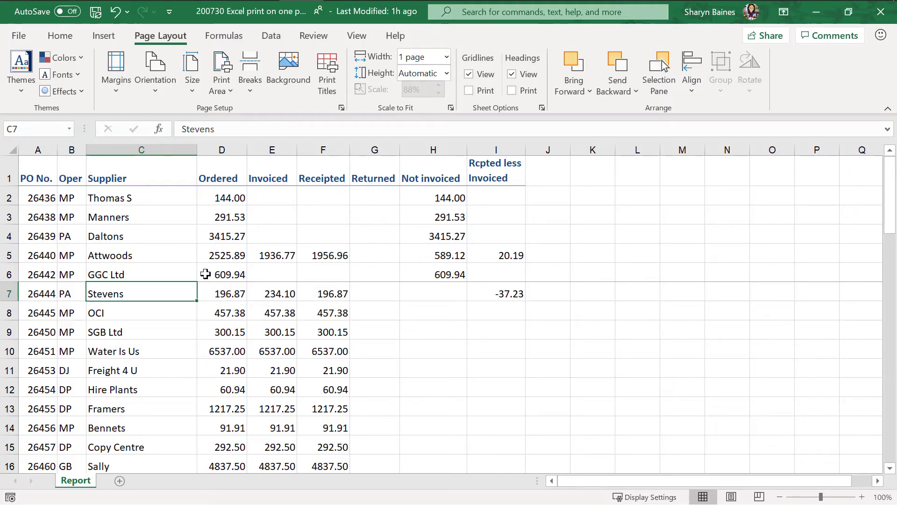
Set the Scale to Fit width to Automatic and enter a 56% print scale.
left_click(447, 57)
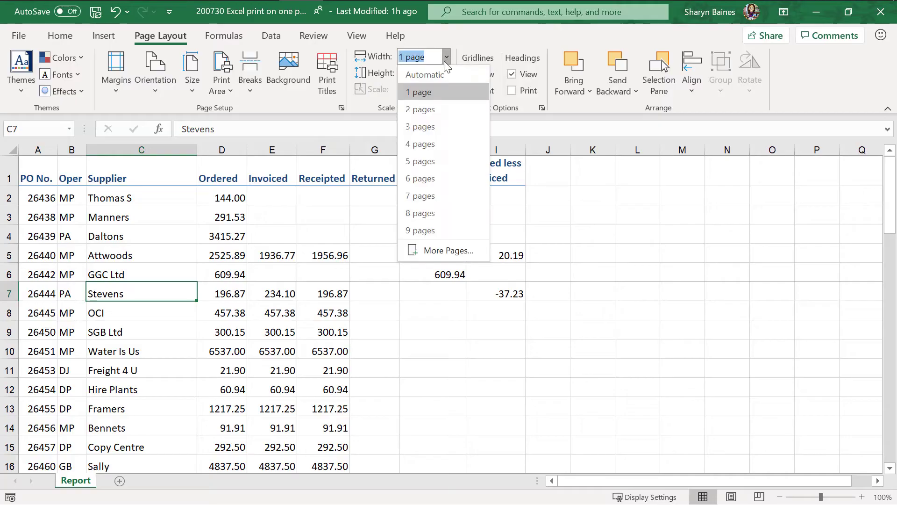
left_click(425, 74)
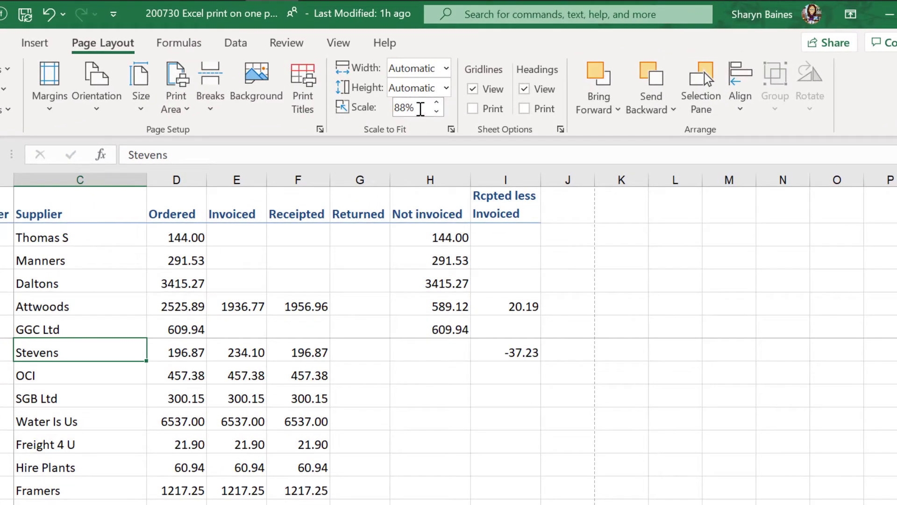
left_click(420, 109)
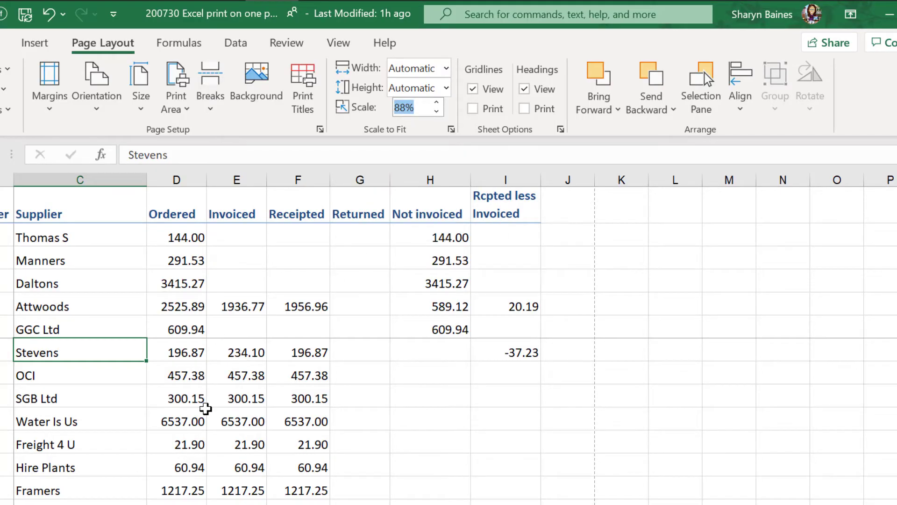
type("56")
key("Return")
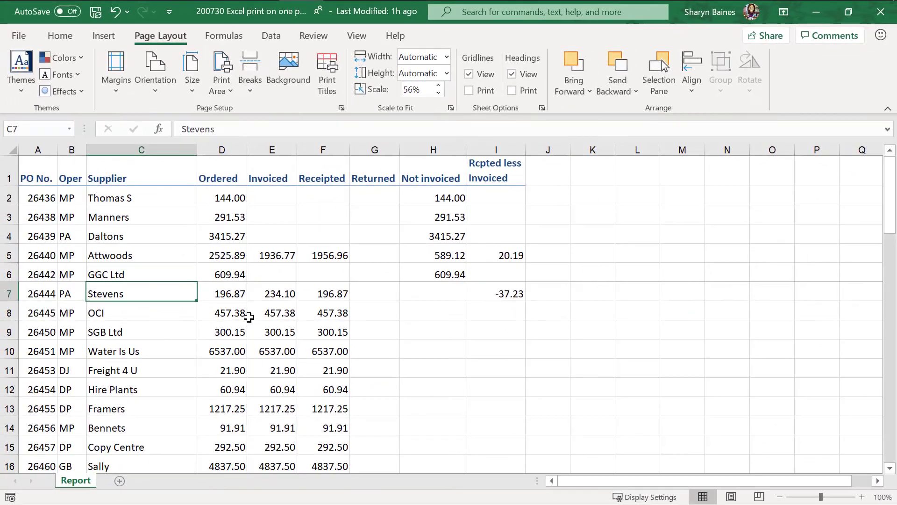
left_click(22, 35)
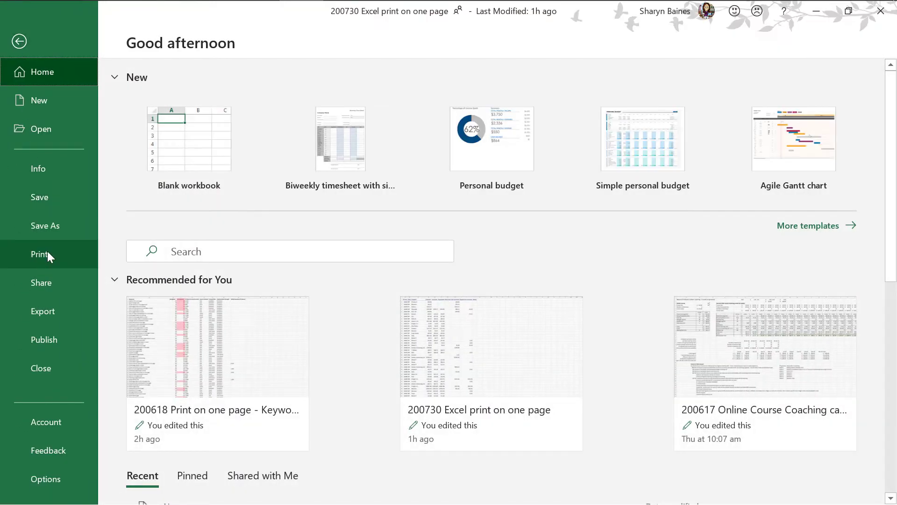
Preview the 56% printout as a single 1-of-1 page, then go back to the worksheet.
left_click(46, 252)
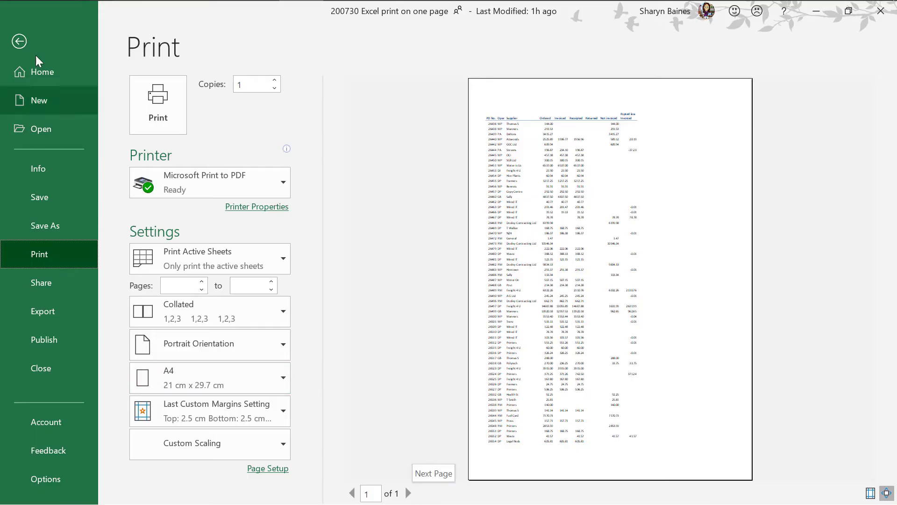
left_click(21, 38)
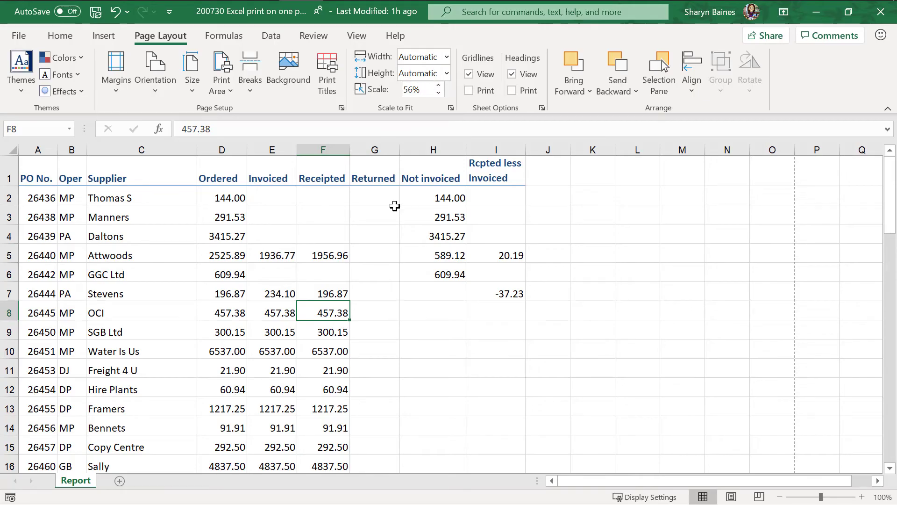
Change the print scale from 56% back to 100%.
left_click(359, 271)
left_click(432, 93)
type("100")
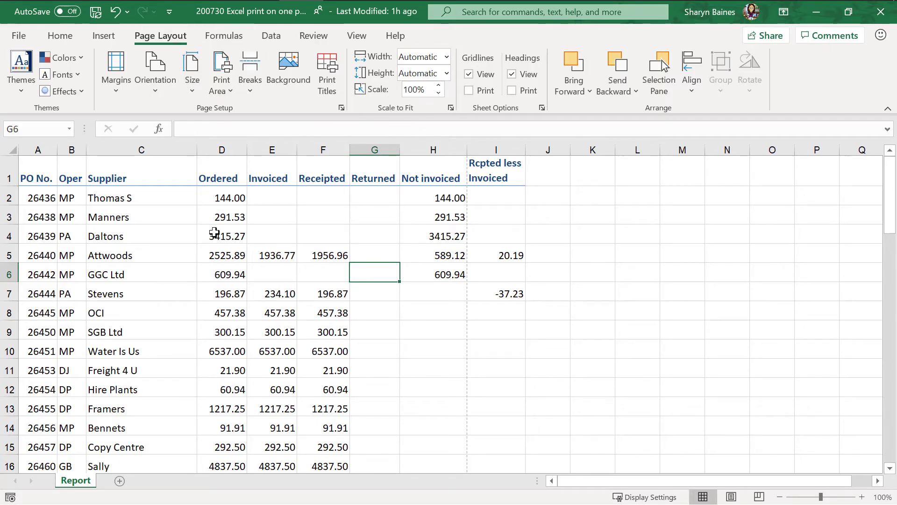
left_click(225, 255)
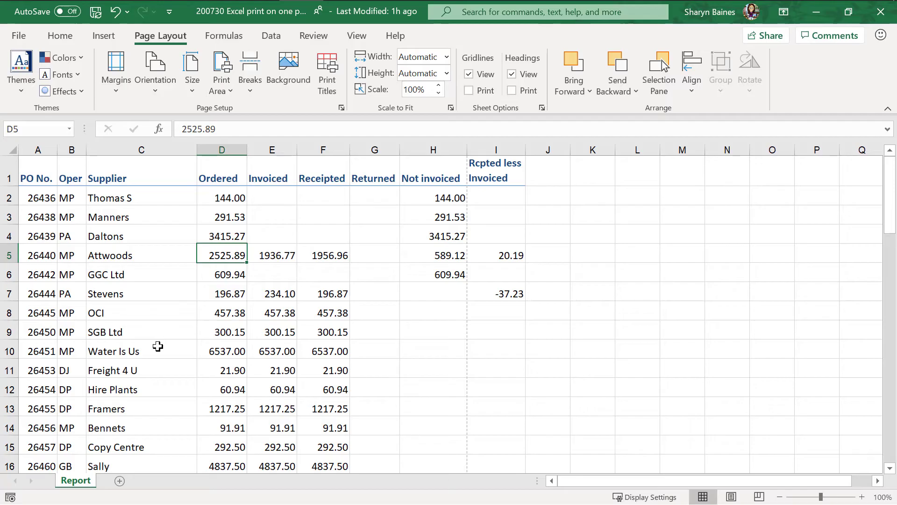
left_click(357, 36)
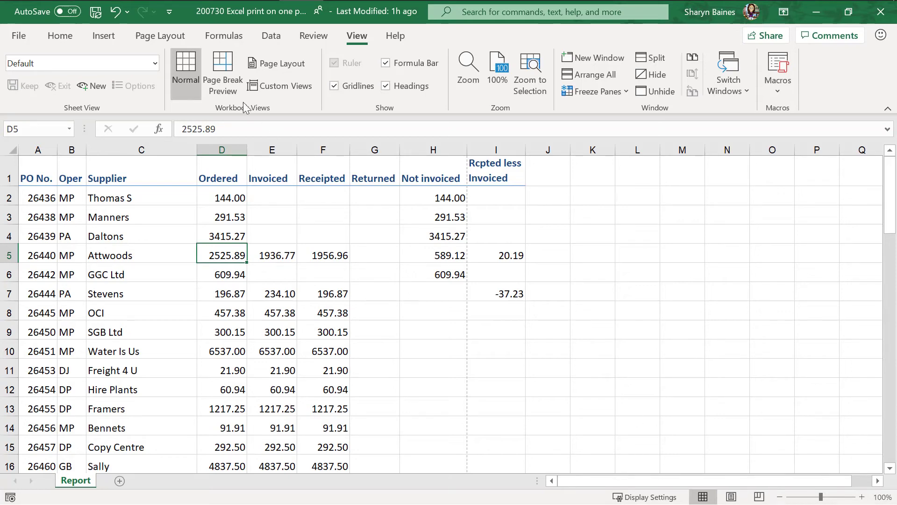
Switch to Page Break Preview and scroll through printed pages 1 and 2.
left_click(223, 75)
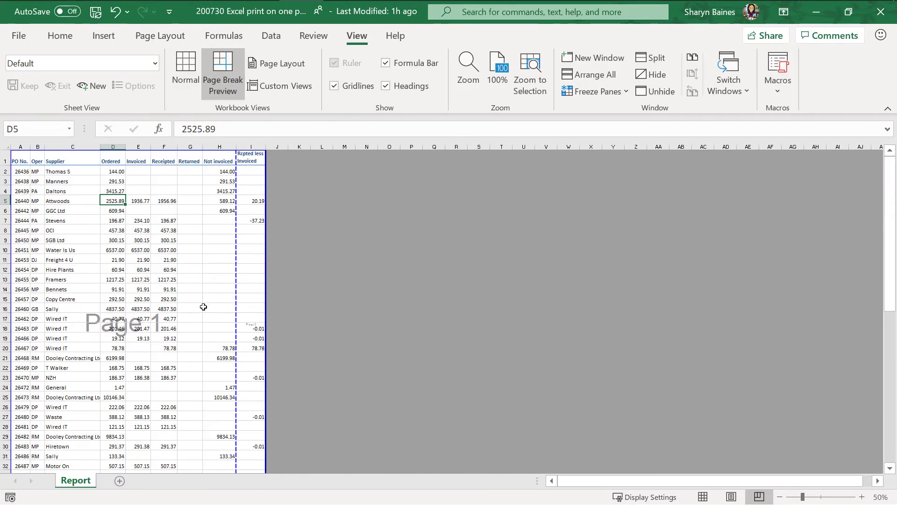
scroll(204, 306, "down", 9)
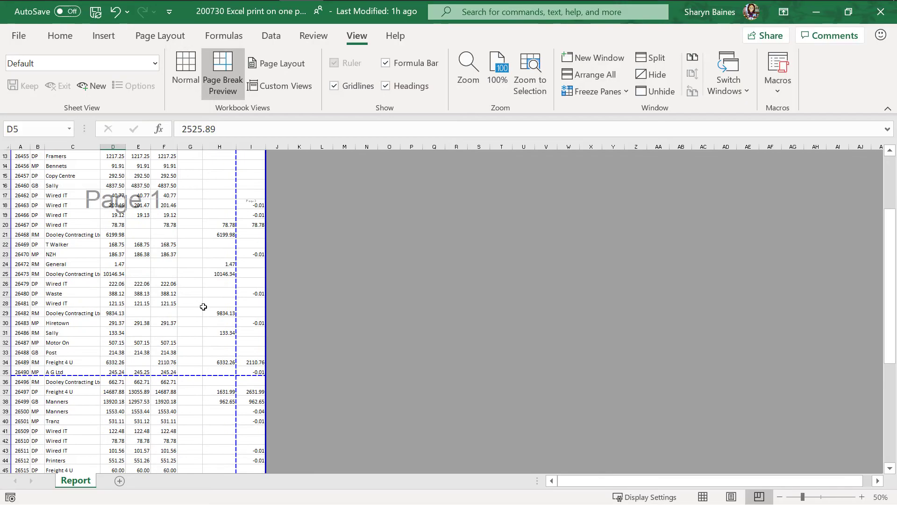
scroll(203, 306, "down", 4)
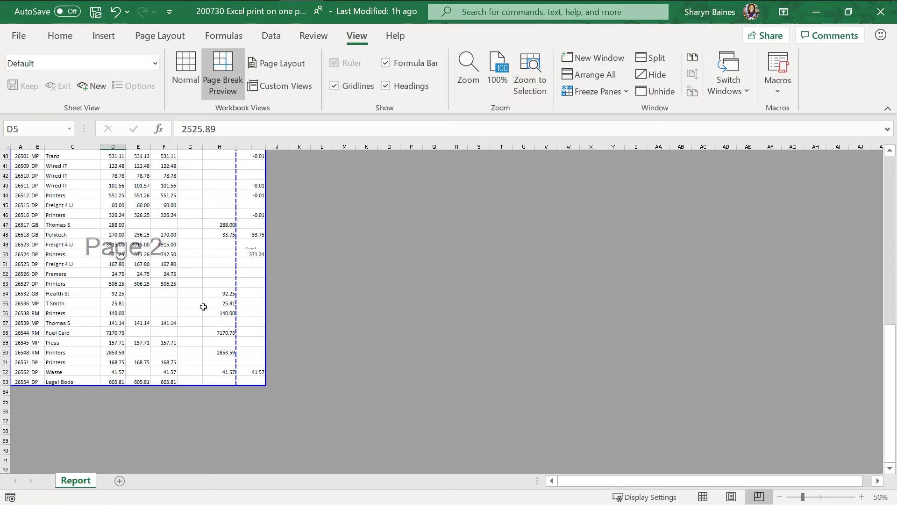
scroll(204, 306, "up", 13)
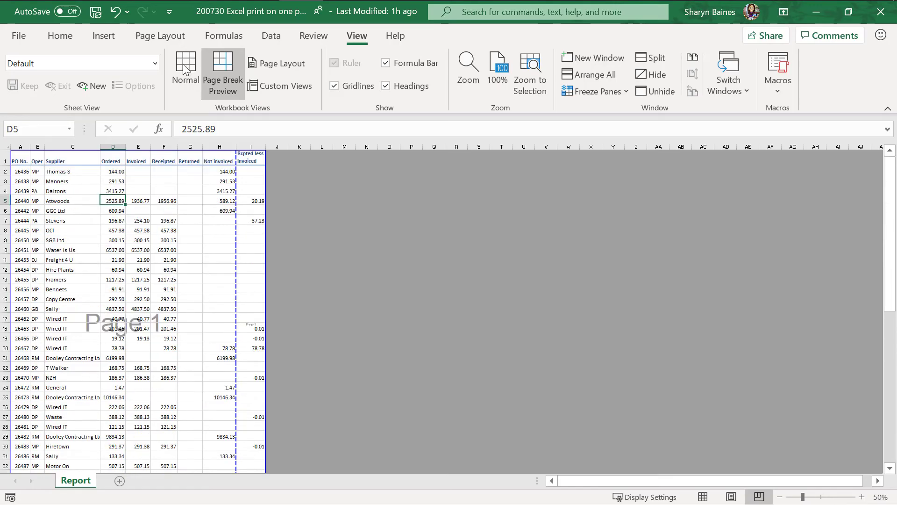
left_click(164, 40)
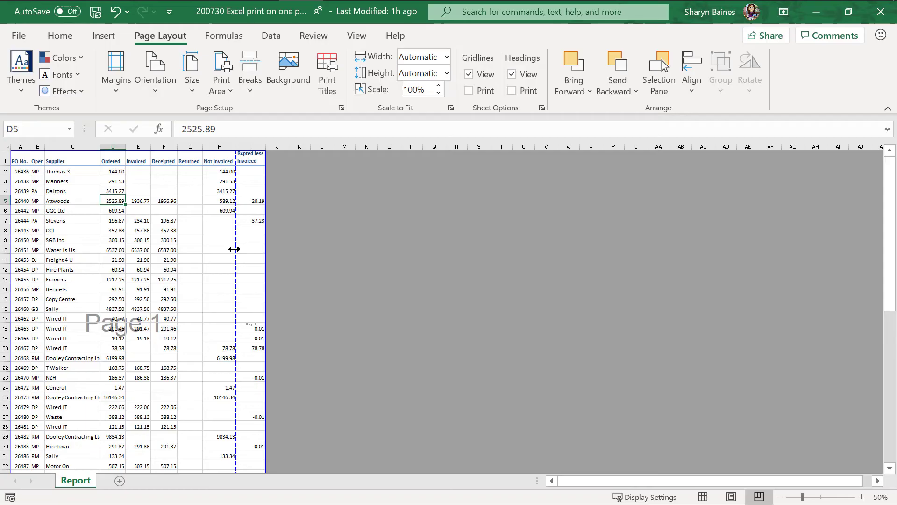
Drag the page breaks out to column I and the last row, putting everything on page 1 at 56%.
left_click_drag(234, 249, 266, 245)
scroll(202, 340, "down", 12)
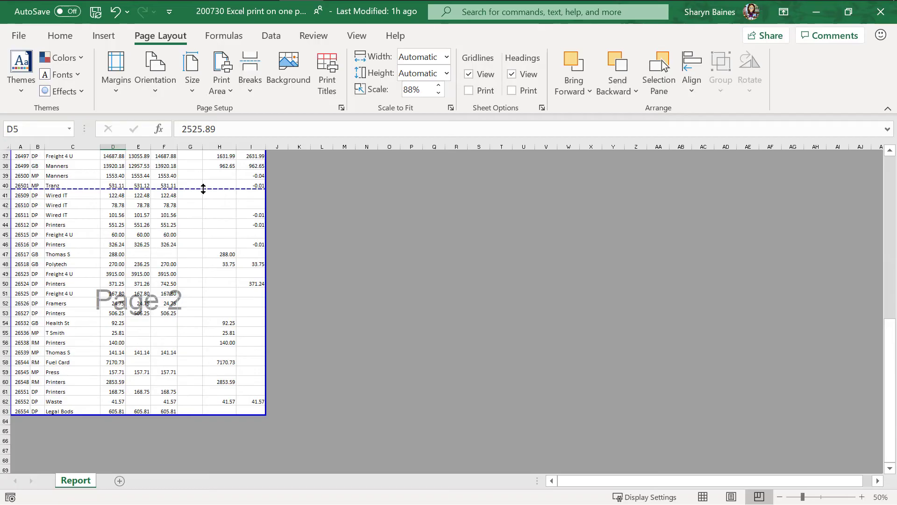
left_click_drag(203, 188, 212, 414)
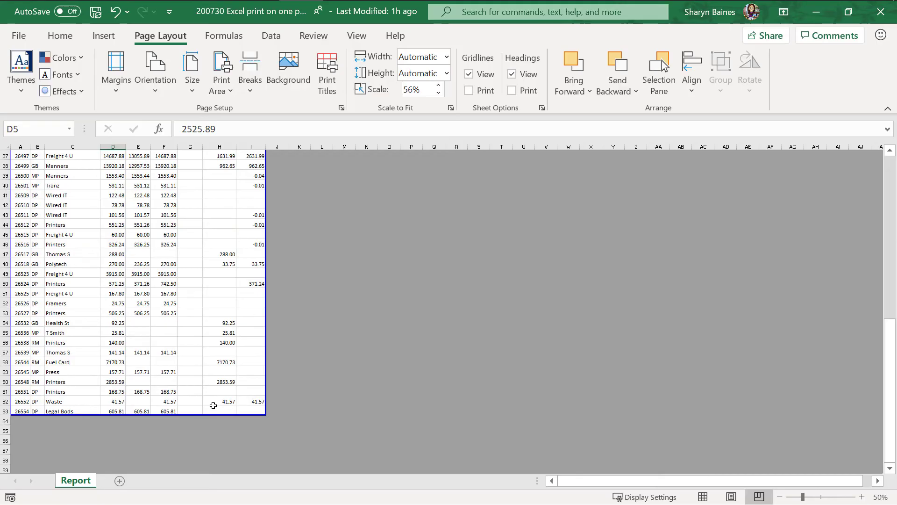
scroll(212, 405, "up", 8)
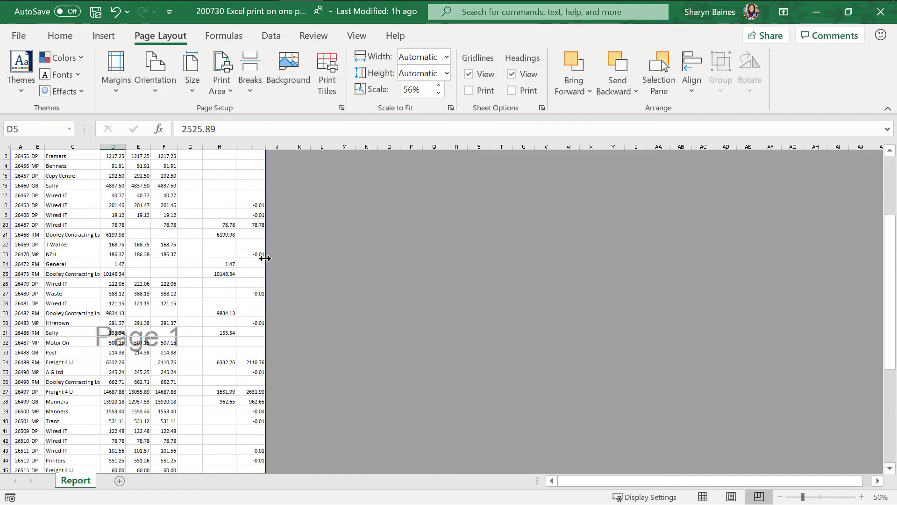
left_click_drag(265, 258, 307, 263)
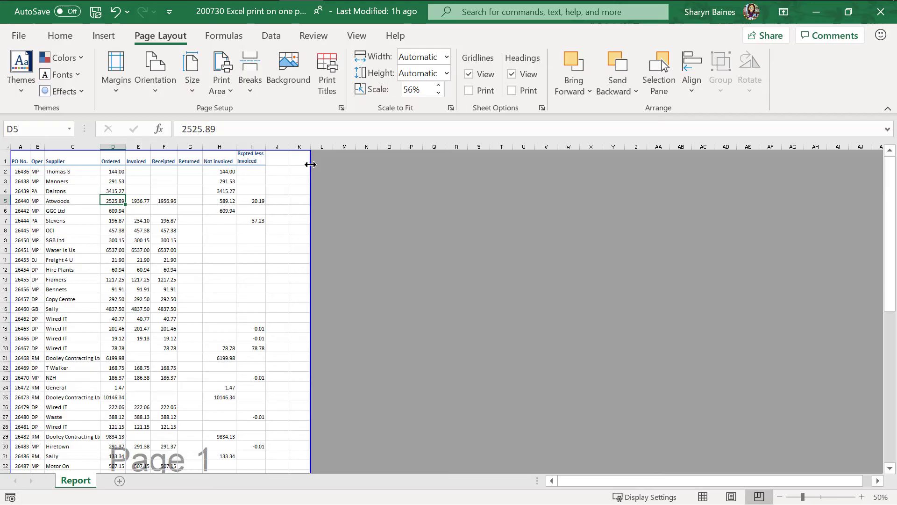
left_click_drag(311, 162, 266, 165)
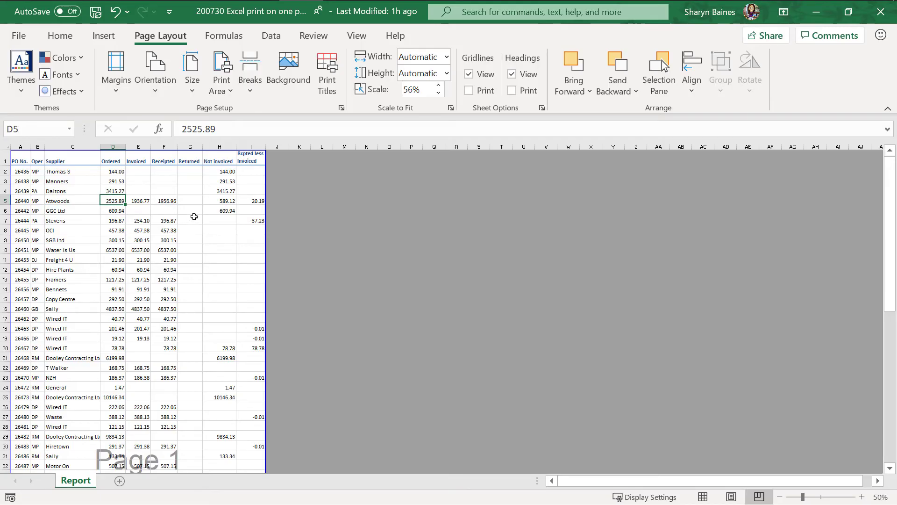
left_click(357, 36)
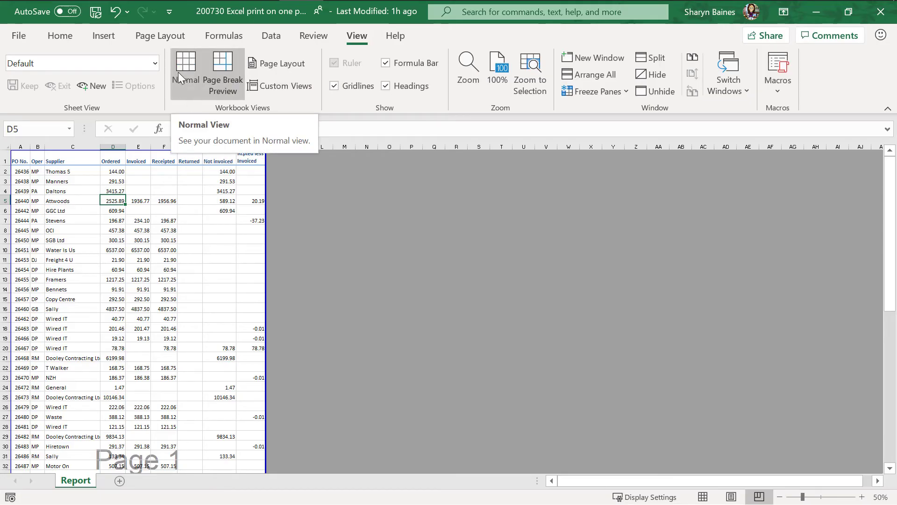
On the Page Layout tab, insert a page break above row 13 at cell A13.
left_click(174, 42)
left_click(21, 279)
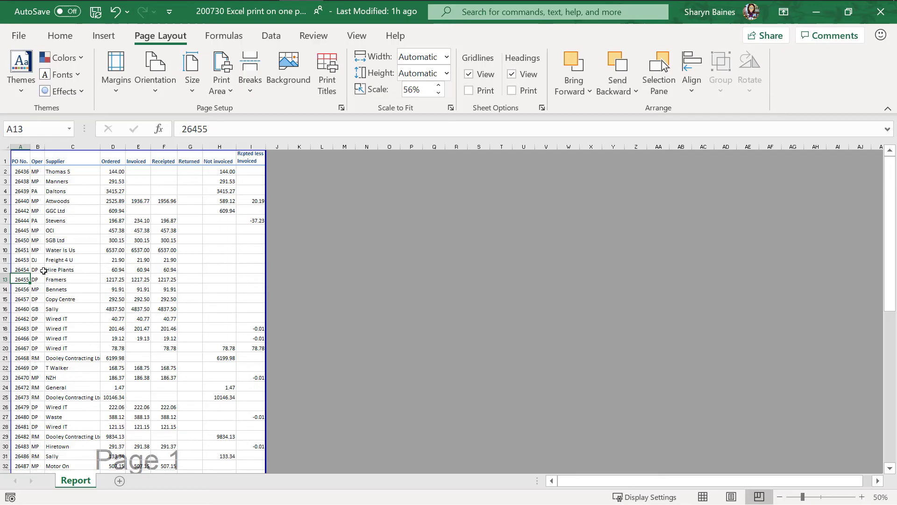
left_click(250, 70)
left_click(261, 112)
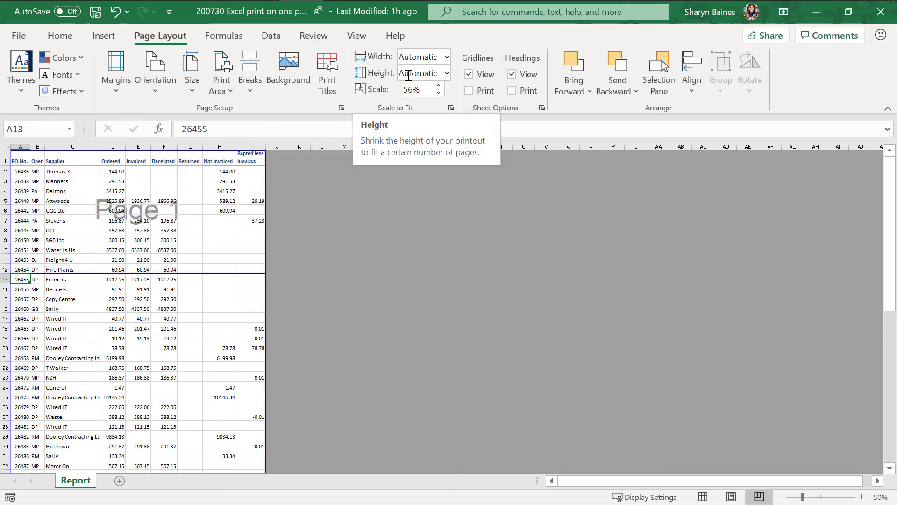
Leave the page width unchanged and remove the page break above row 13.
left_click(448, 58)
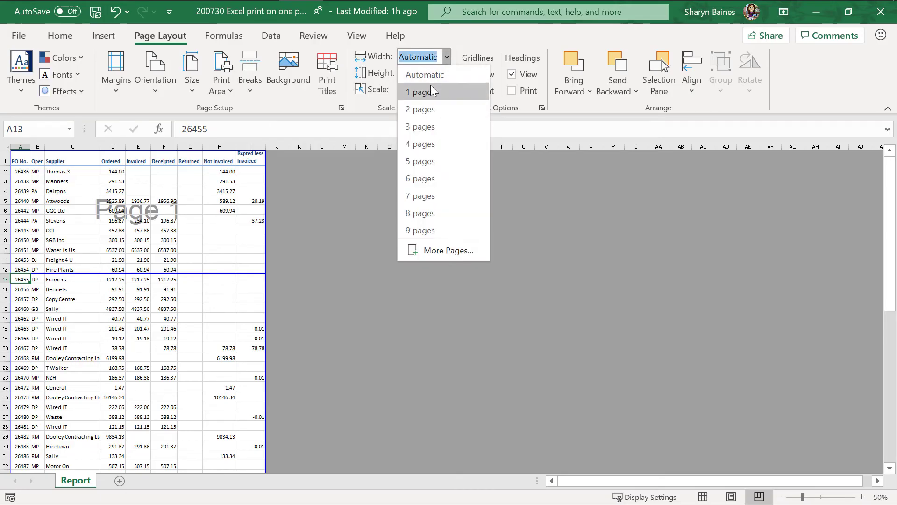
left_click(443, 56)
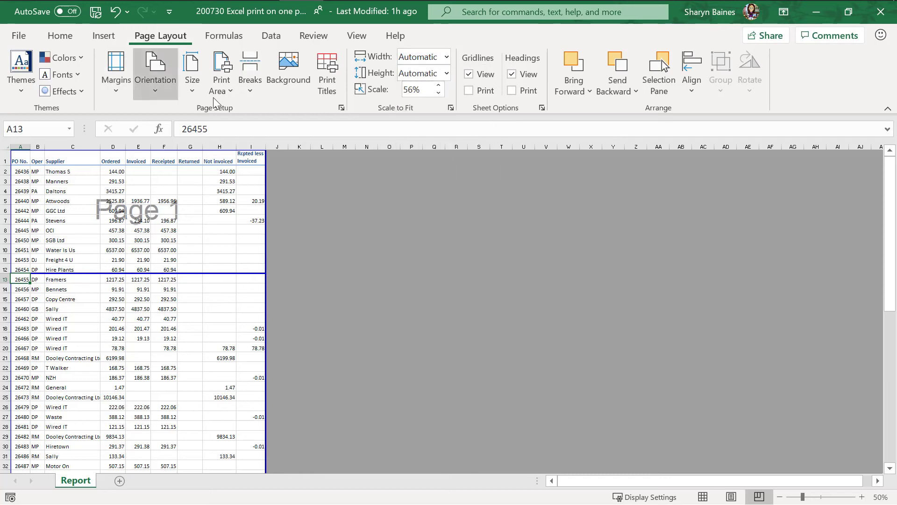
left_click(247, 93)
left_click(269, 132)
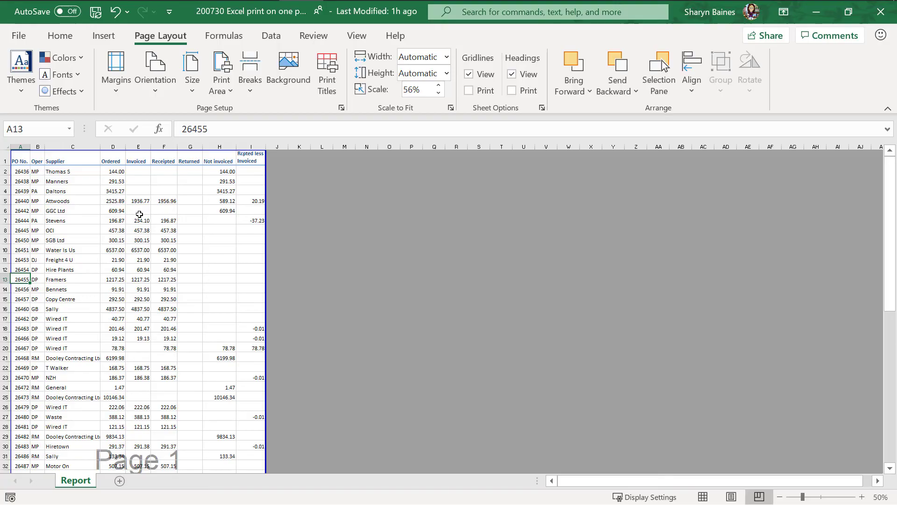
Set Scale to Fit Width to 1 page and Height to 1 page.
left_click(447, 57)
left_click(442, 86)
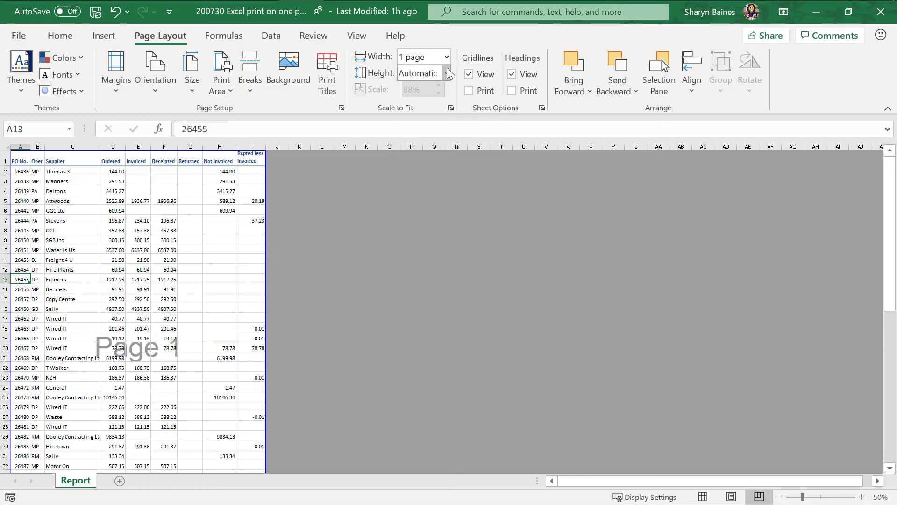
left_click(447, 73)
left_click(442, 109)
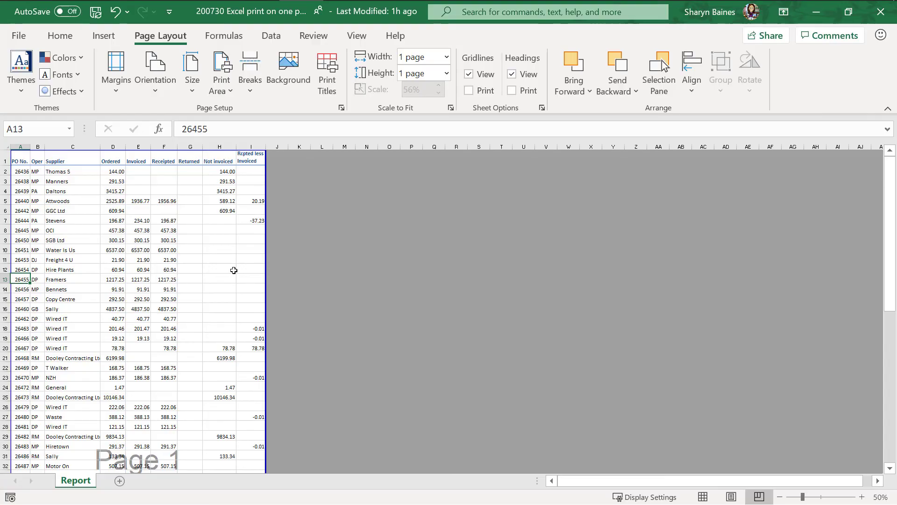
left_click(24, 32)
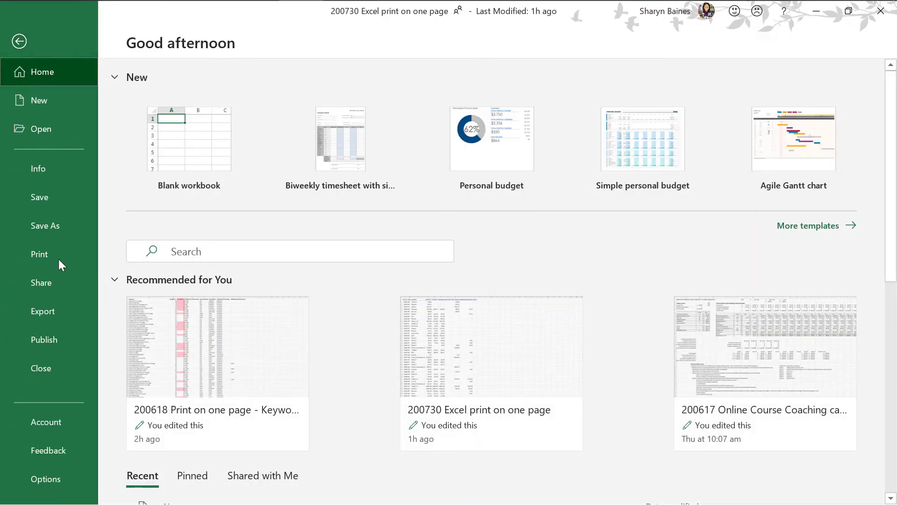
left_click(47, 255)
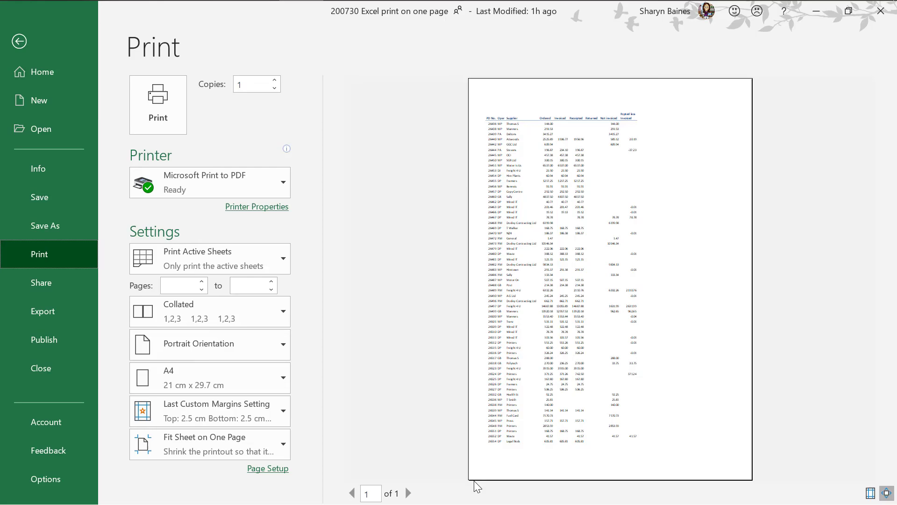
left_click(21, 42)
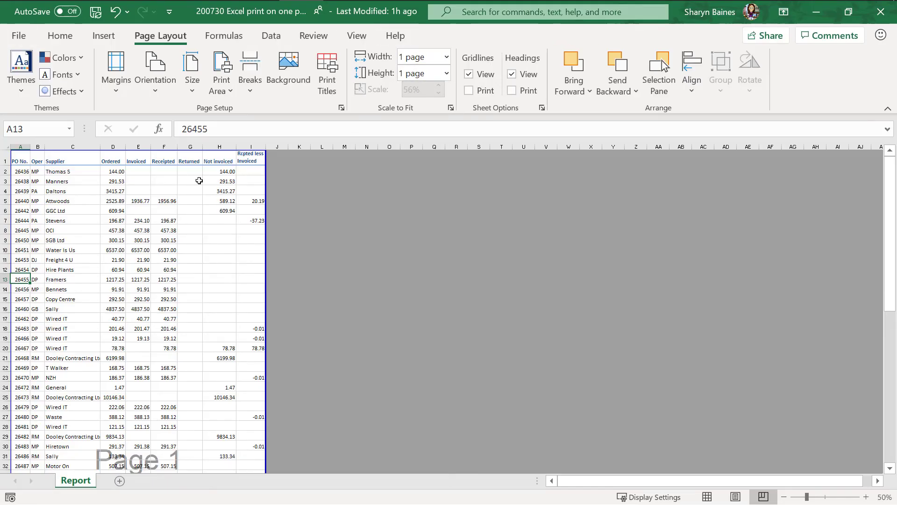
Switch the worksheet back to Normal view and select cell D8.
left_click(253, 89)
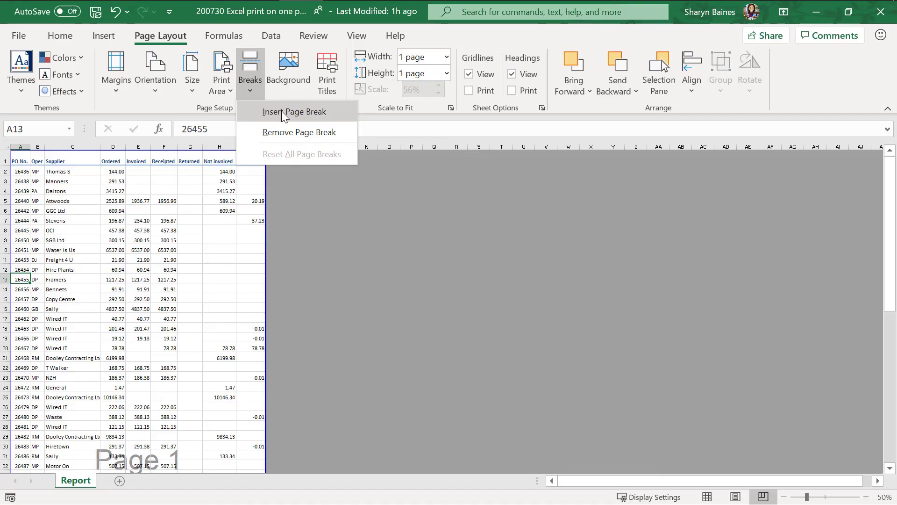
left_click(251, 91)
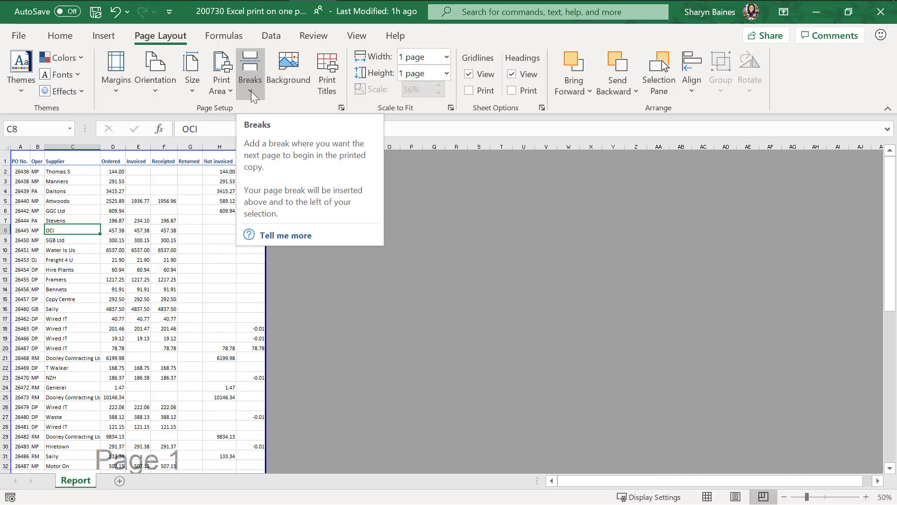
left_click(360, 38)
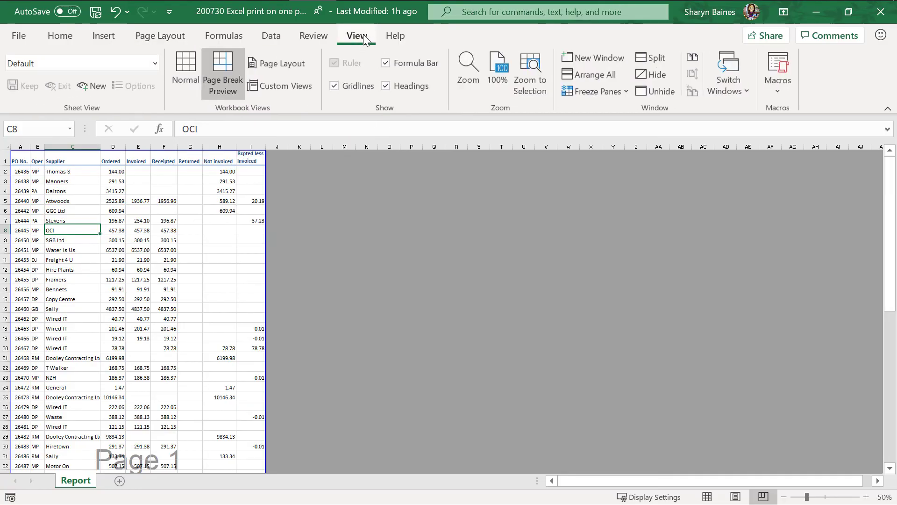
left_click(185, 71)
left_click(217, 315)
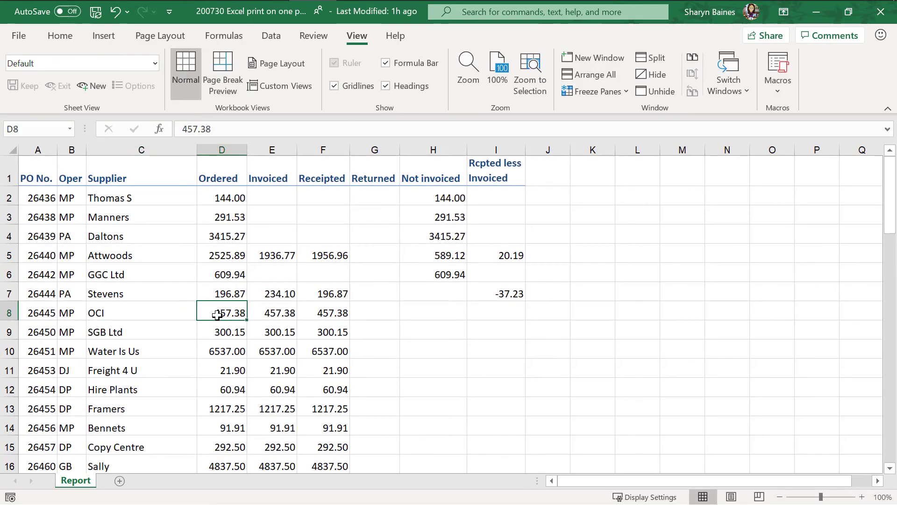